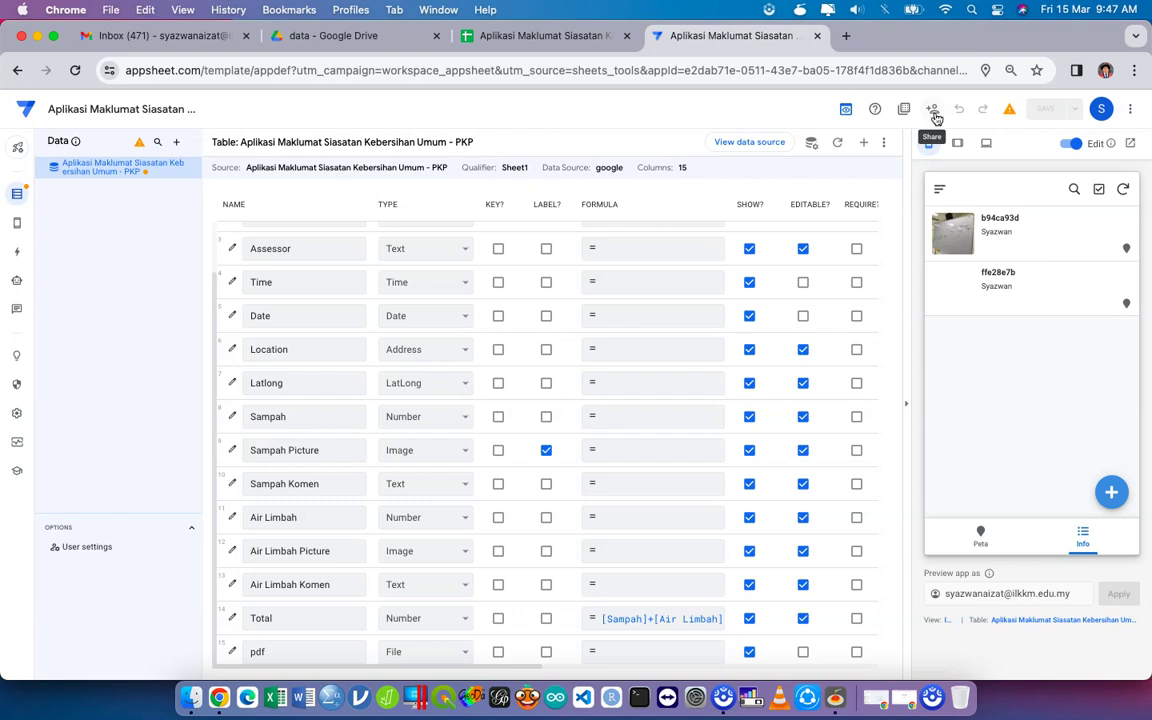
Copy the app's install link from its sharing links, and close the Share app dialog without inviting anyone
left_click(932, 110)
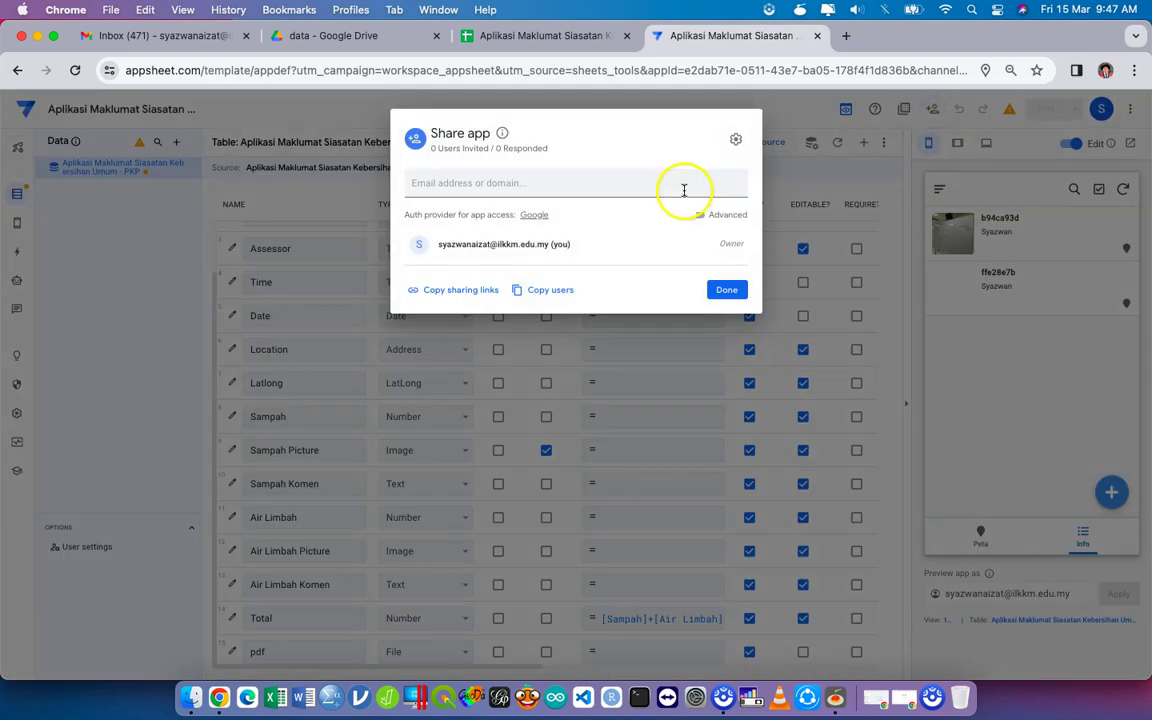
left_click(457, 294)
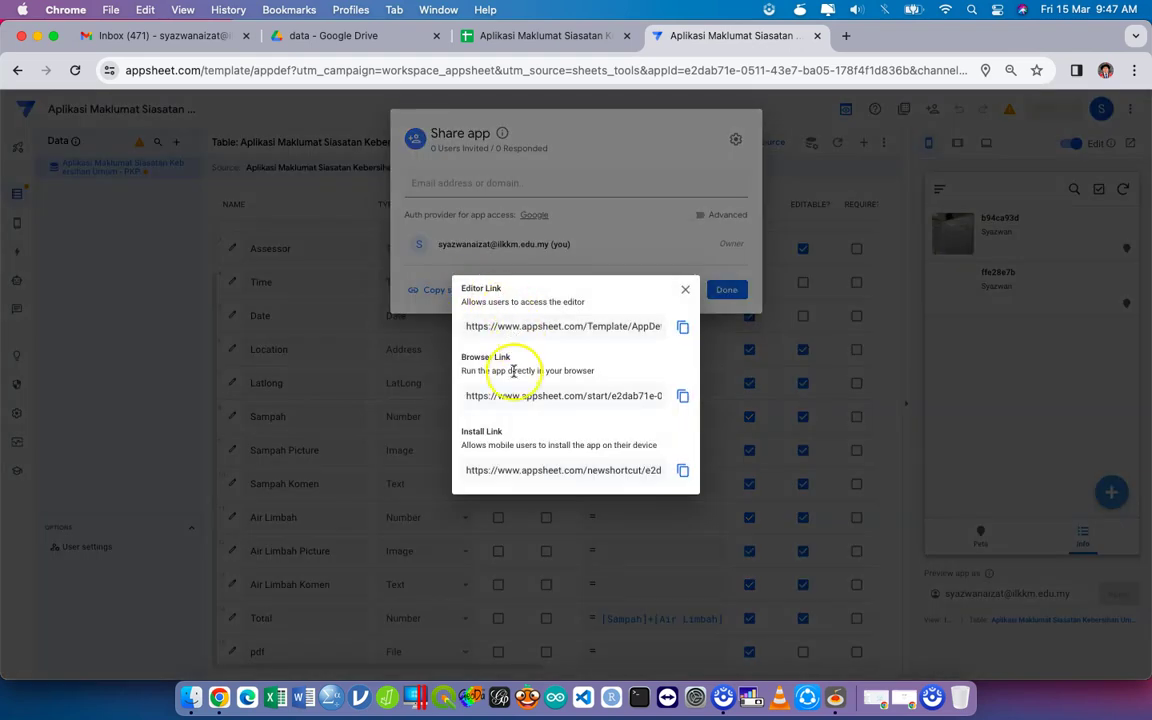
left_click(683, 470)
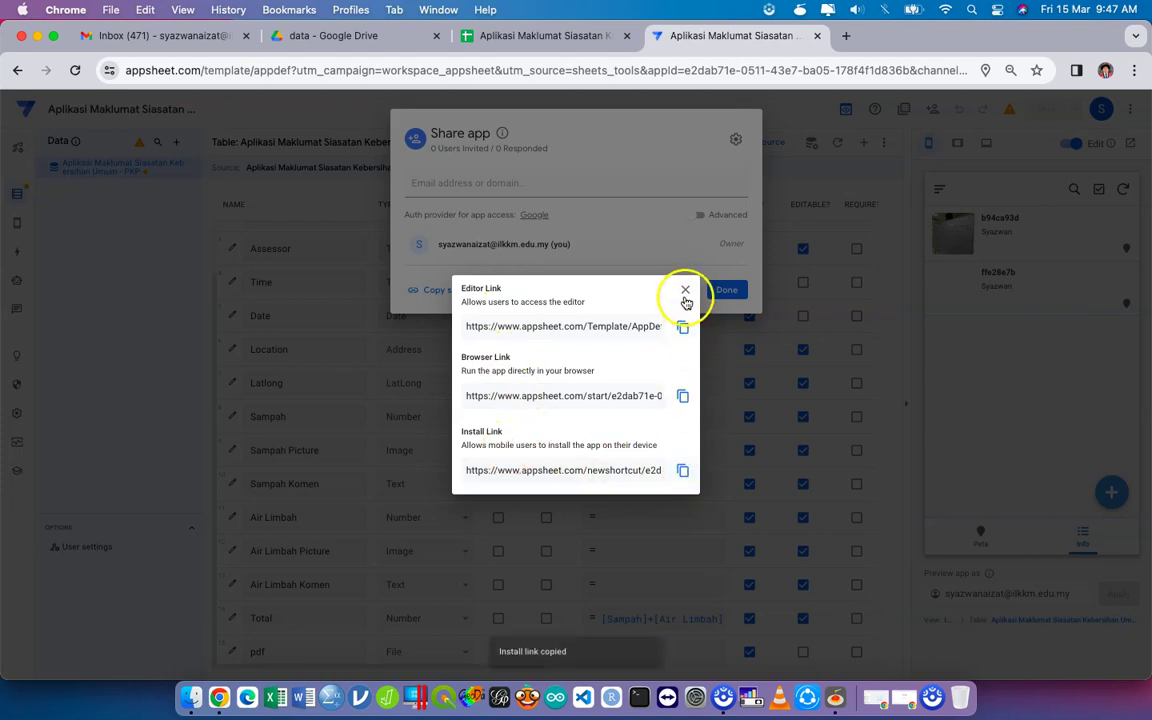
left_click(685, 291)
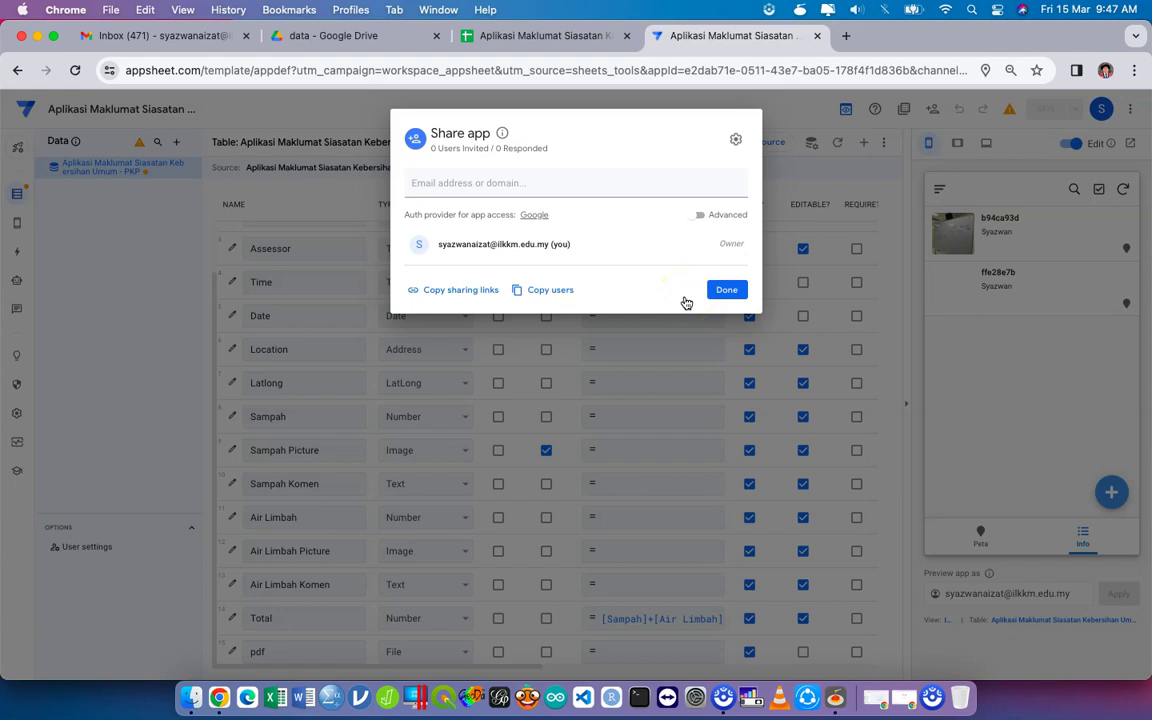
left_click(648, 185)
left_click(646, 186)
left_click(727, 289)
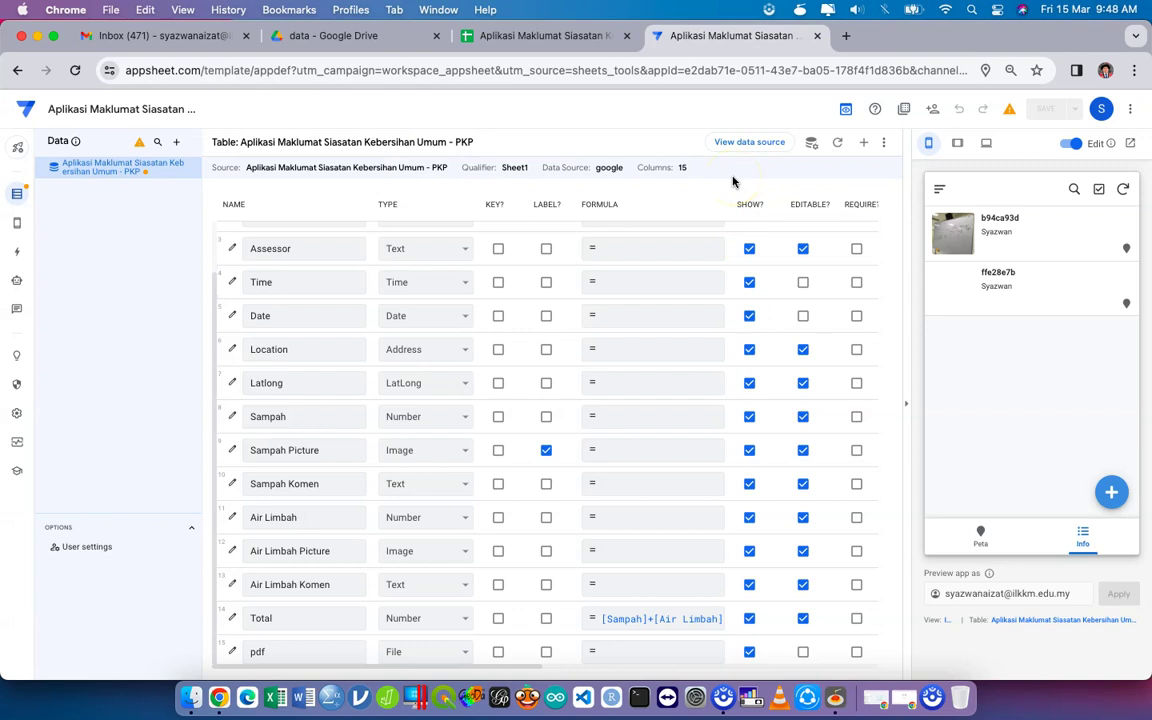
left_click(755, 181)
left_click(1103, 110)
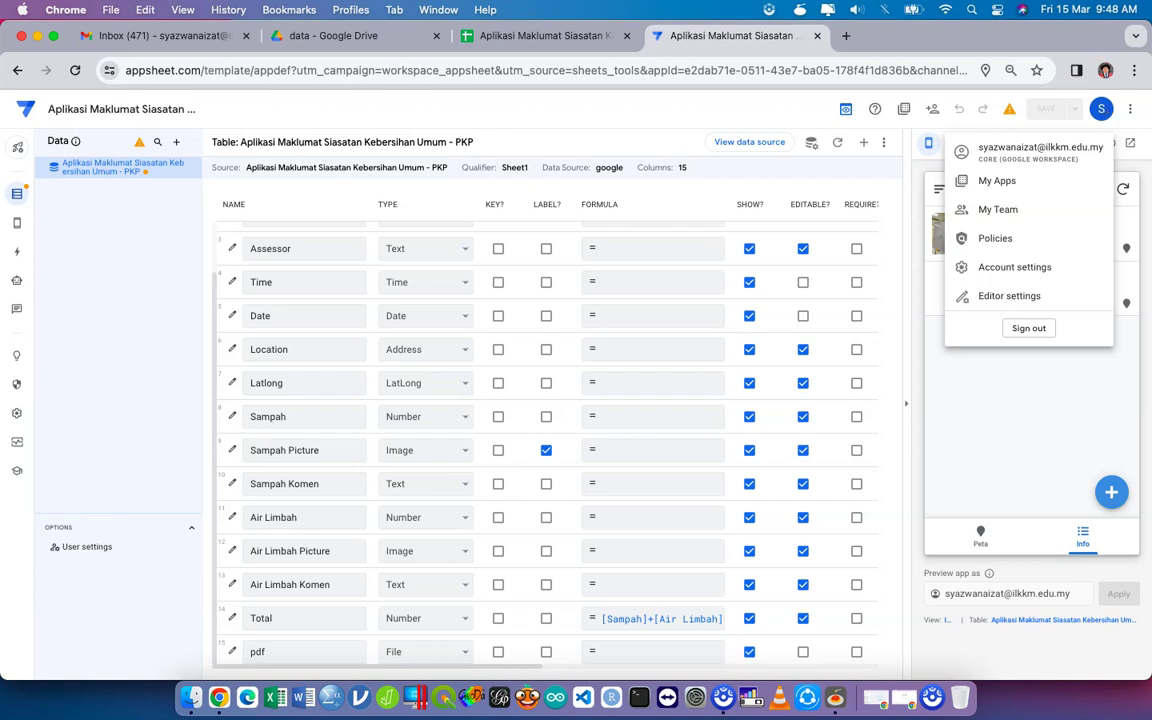
left_click(712, 114)
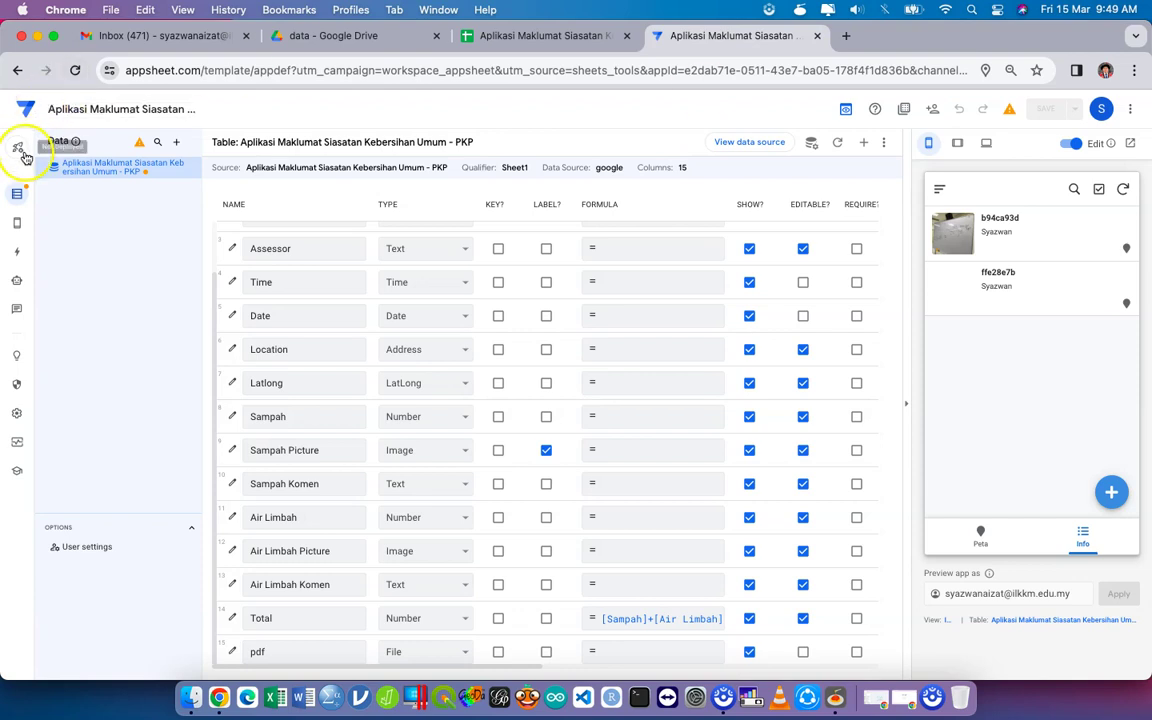
scroll(26, 156, "up", 5)
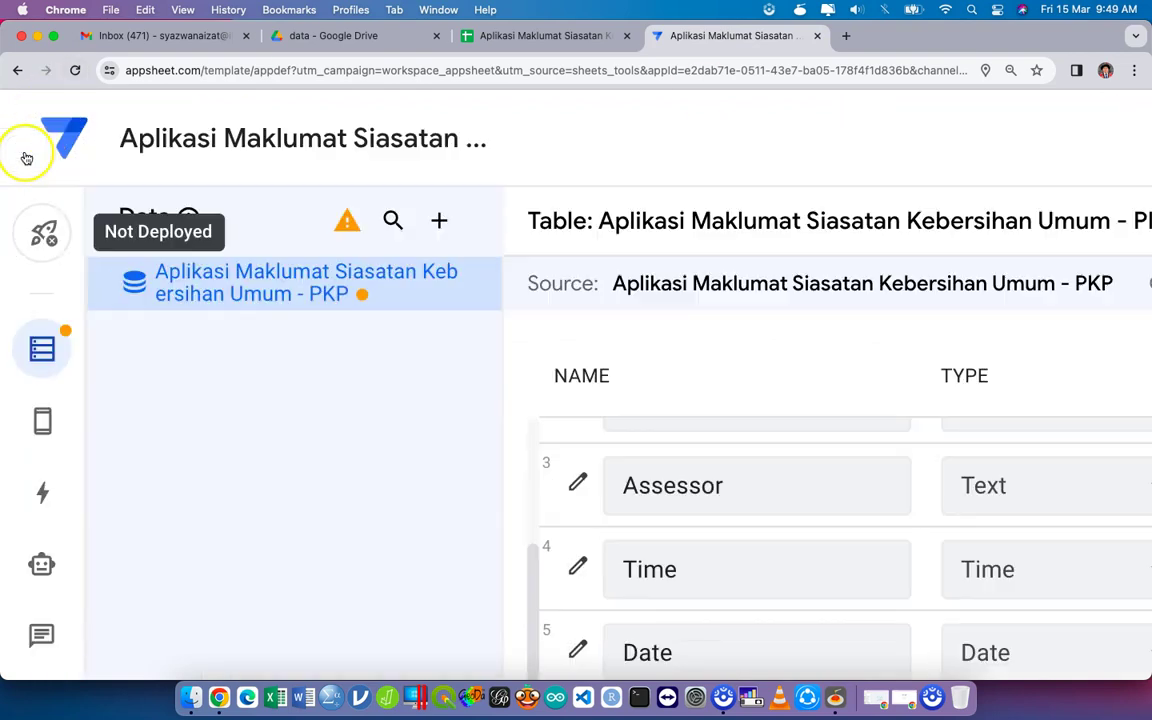
left_click(52, 238)
key("super+0")
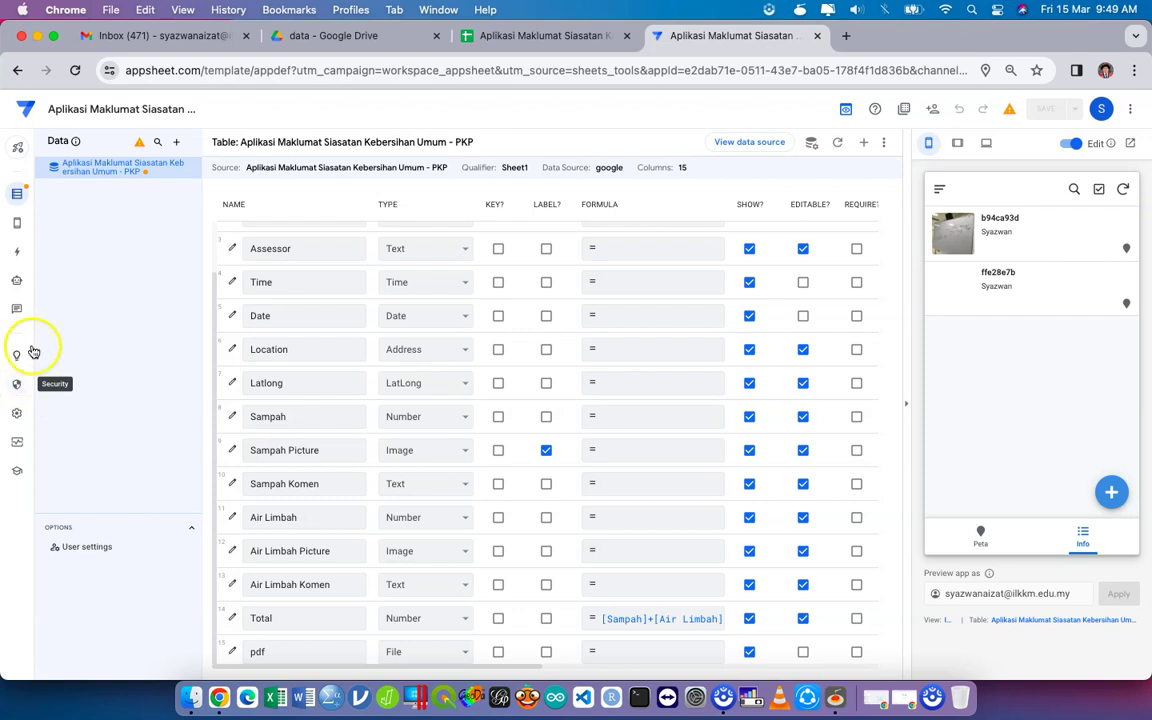
Rename the app as "Aplikasi Kebersihan Rumah" and save the change
left_click(104, 107)
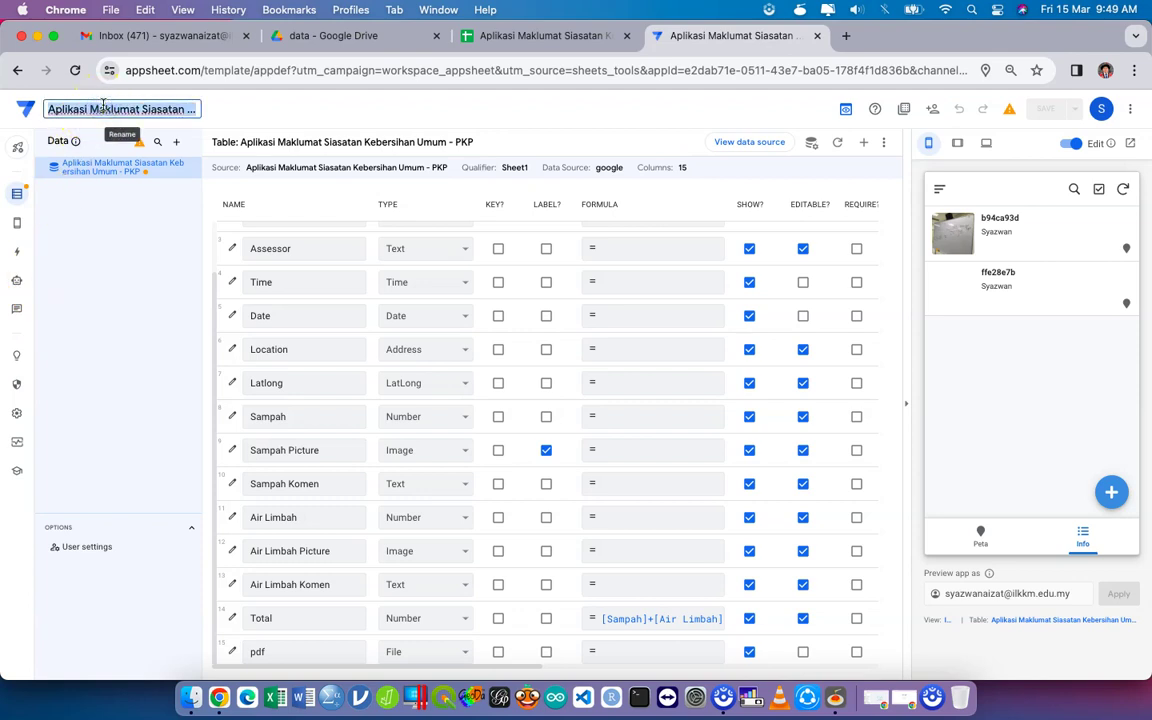
type("Aplikasi")
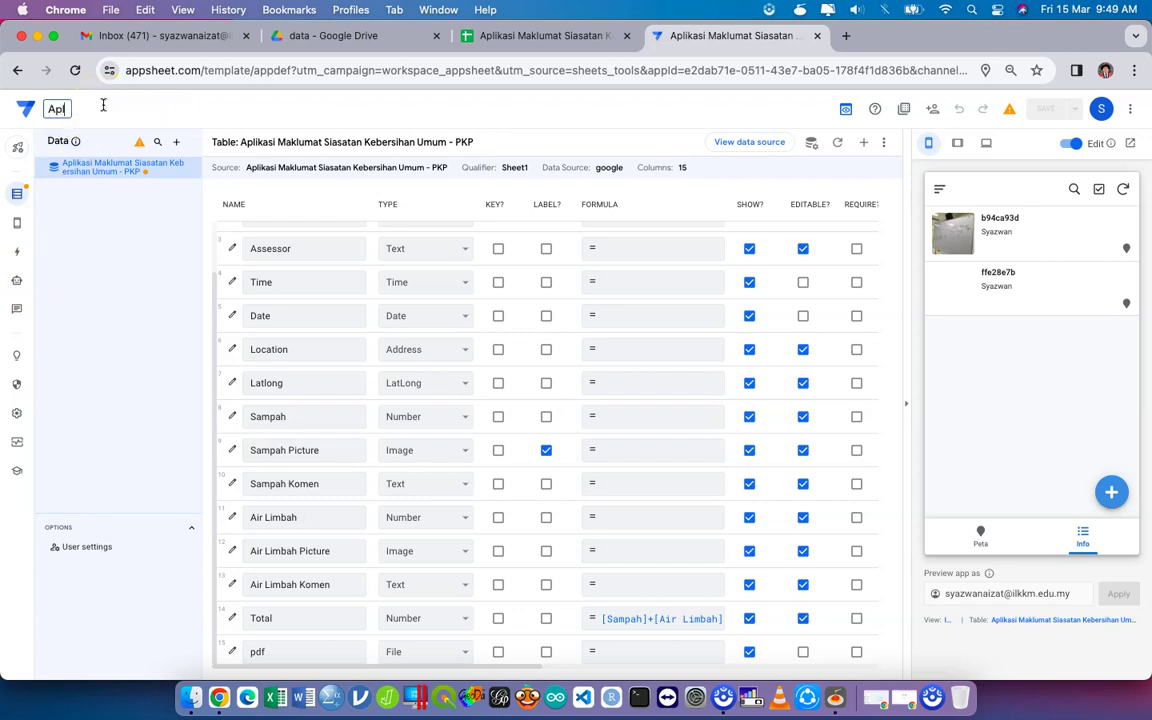
type("eber")
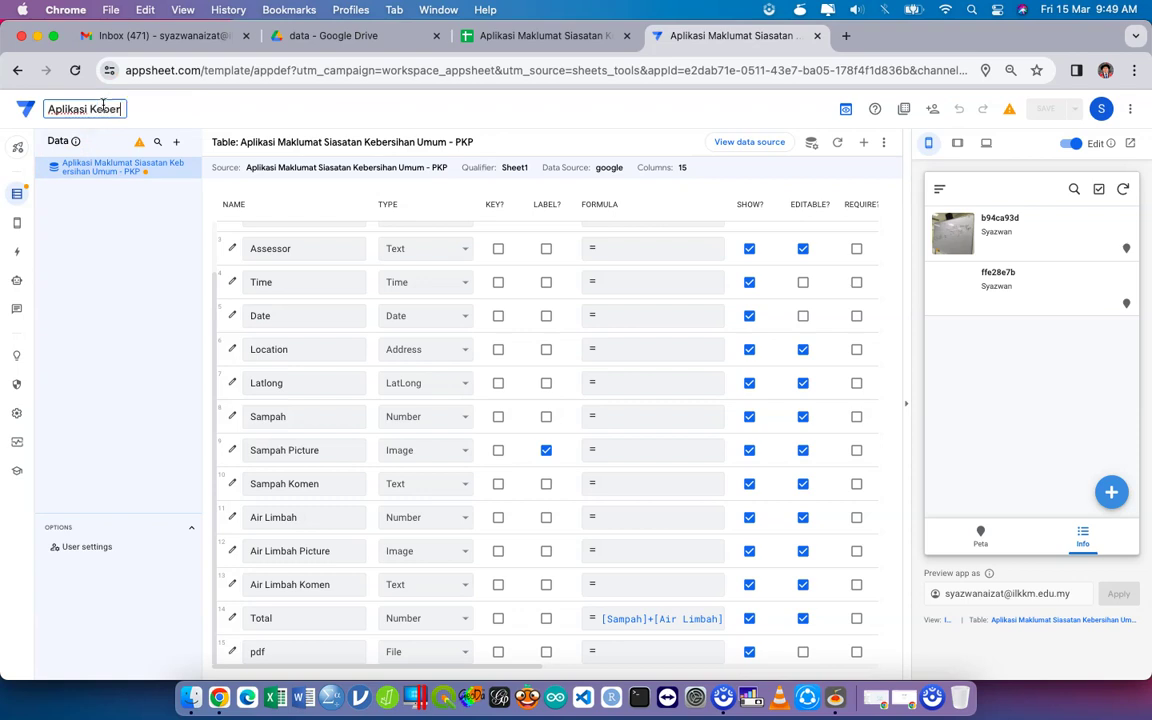
type("sihan Rumah")
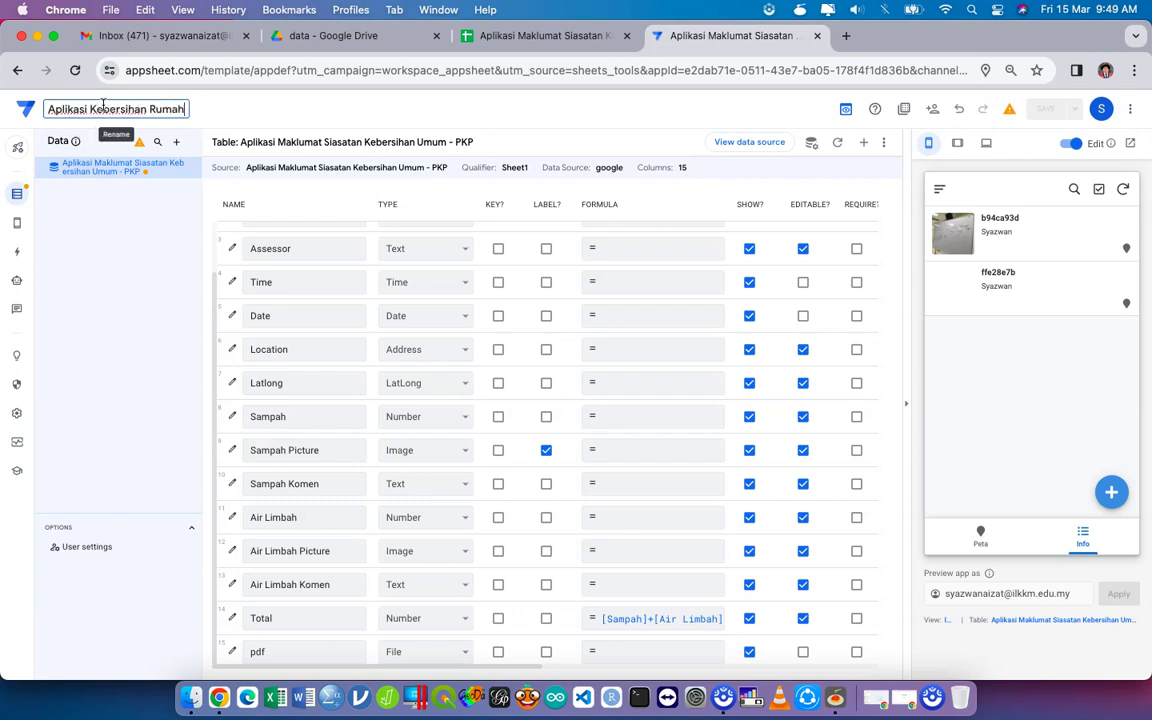
left_click(236, 103)
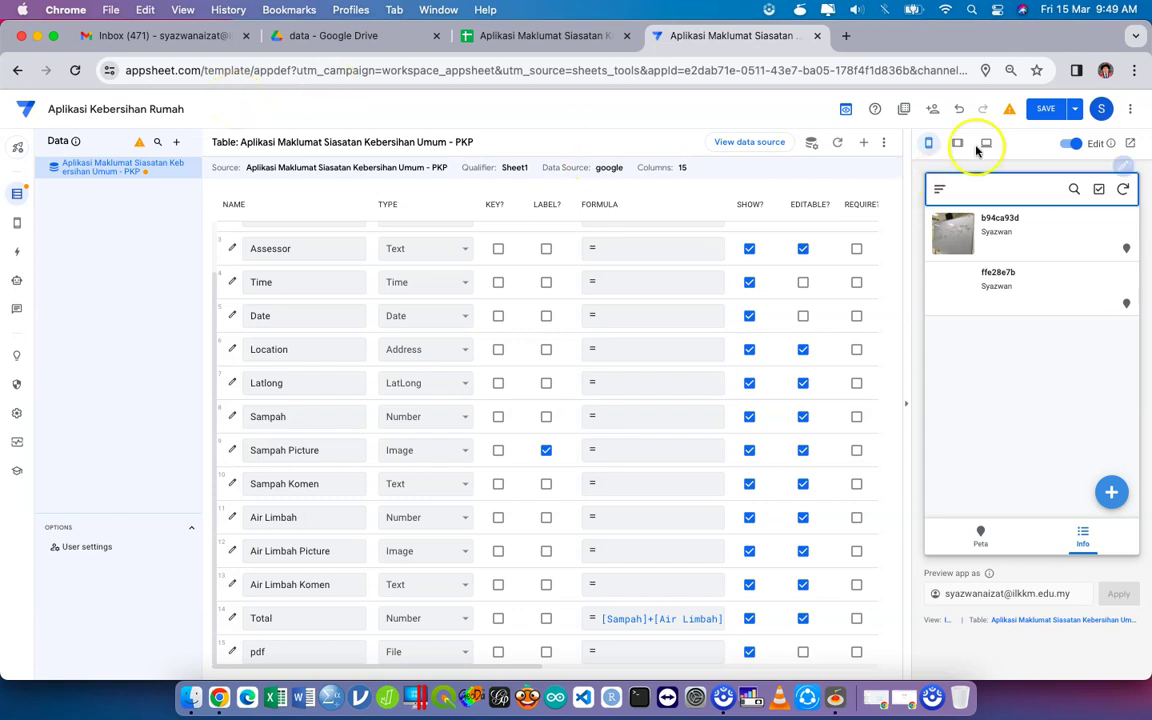
left_click(1045, 109)
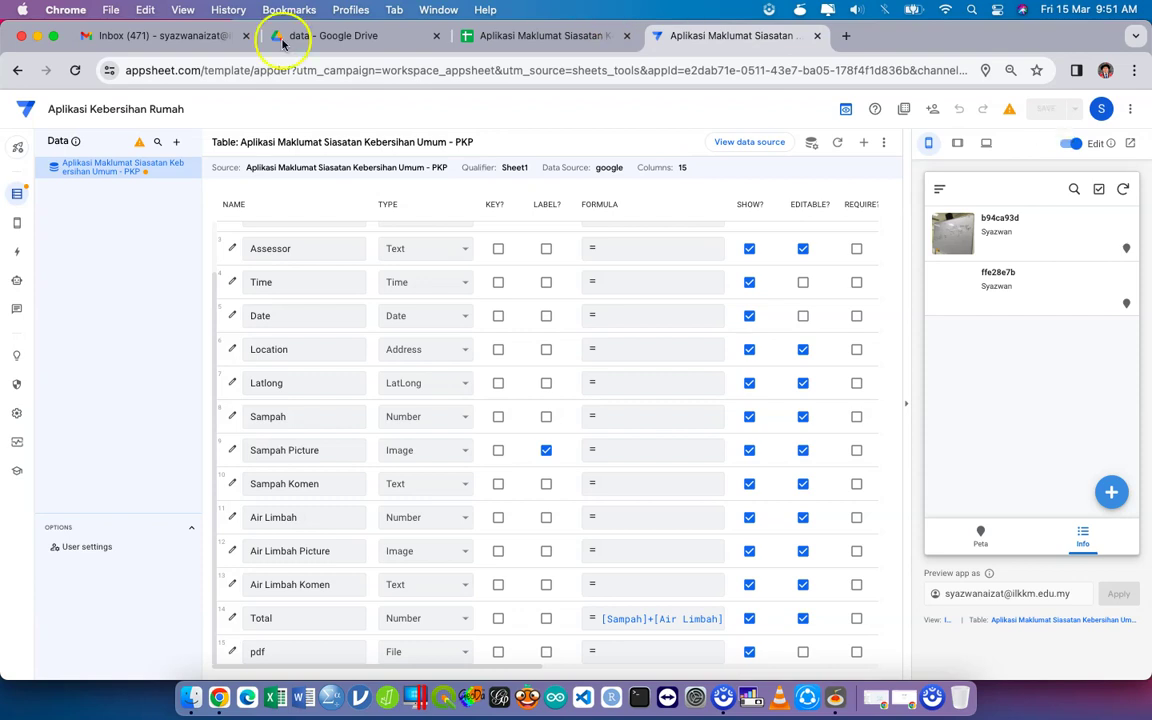
Examine the app's Information settings, including its properties, user information and documentation, and the Theme & Brand settings
left_click(18, 415)
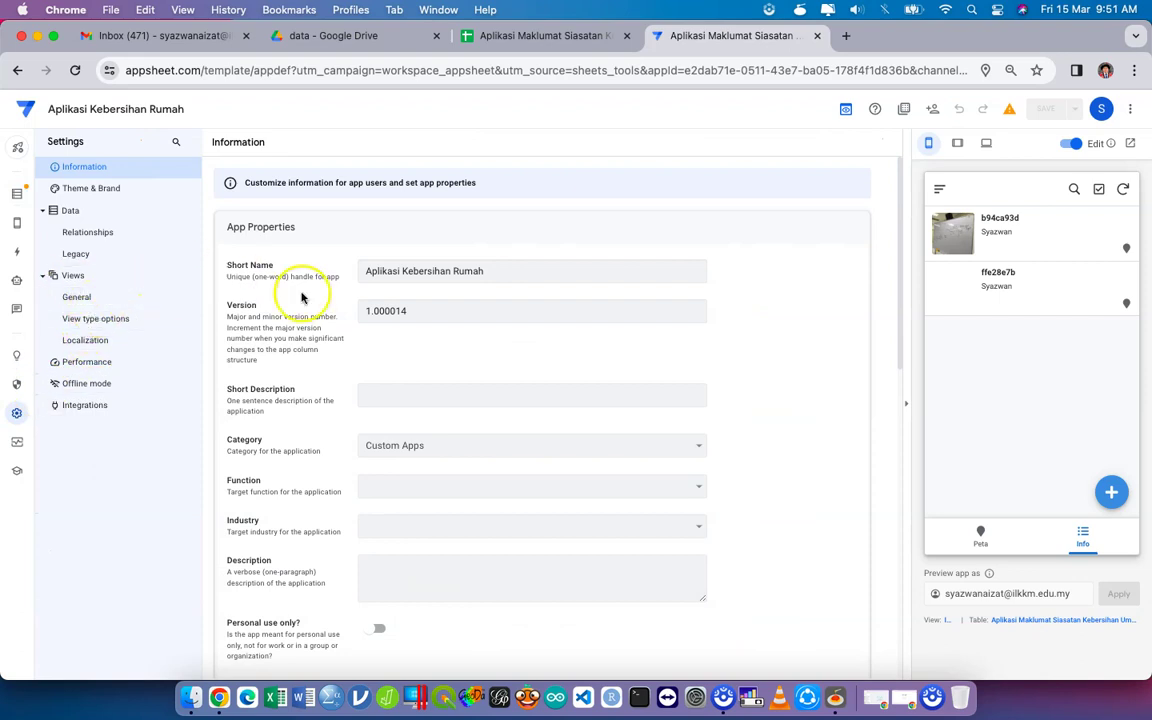
scroll(301, 295, "down", 2)
left_click(416, 215)
left_click(405, 300)
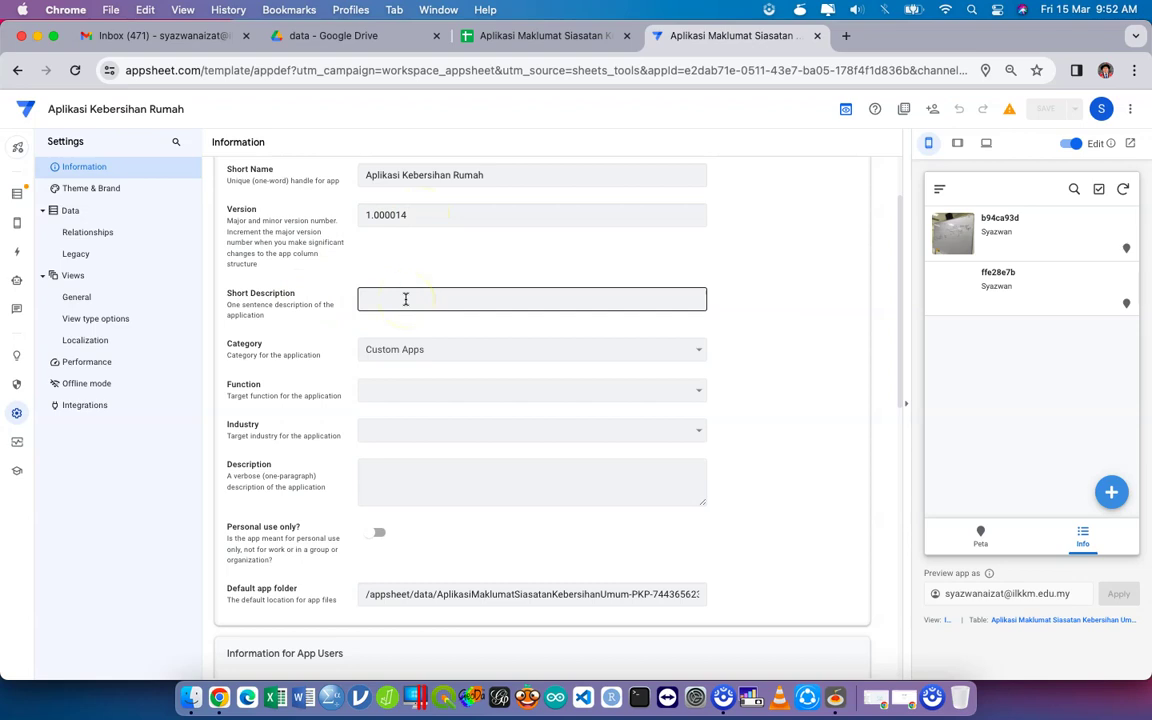
left_click(437, 470)
scroll(437, 470, "down", 2)
scroll(437, 470, "down", 6)
left_click(437, 470)
scroll(437, 470, "down", 3)
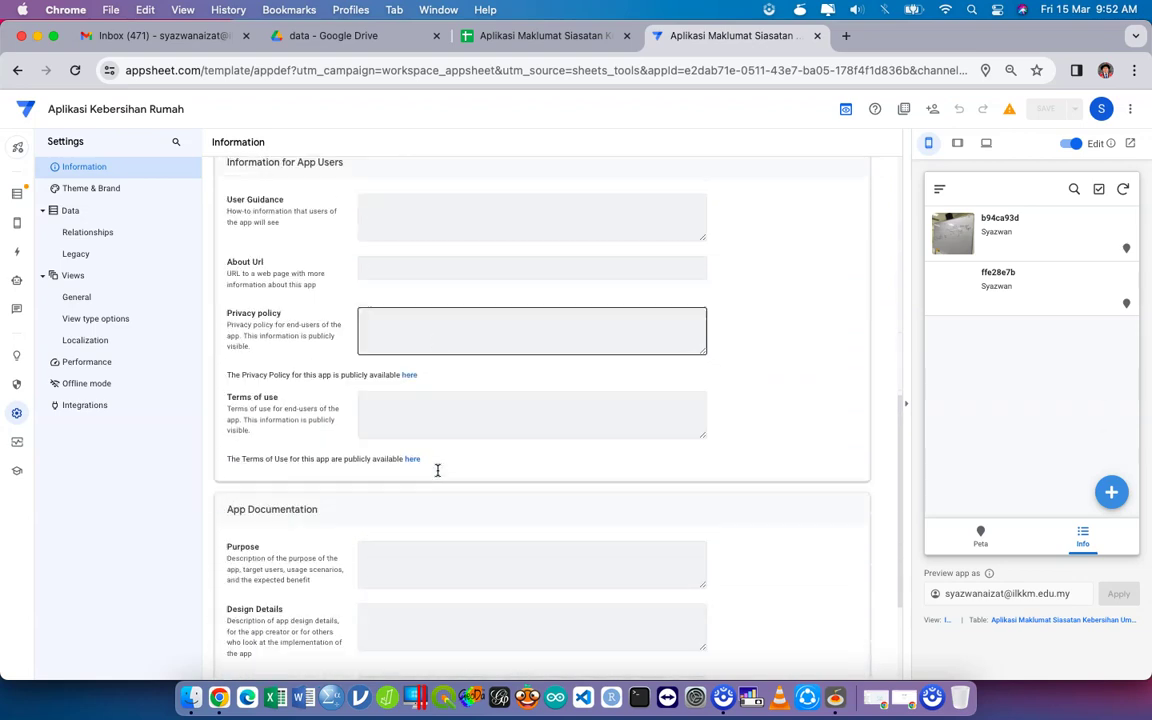
scroll(437, 470, "down", 4)
left_click(437, 470)
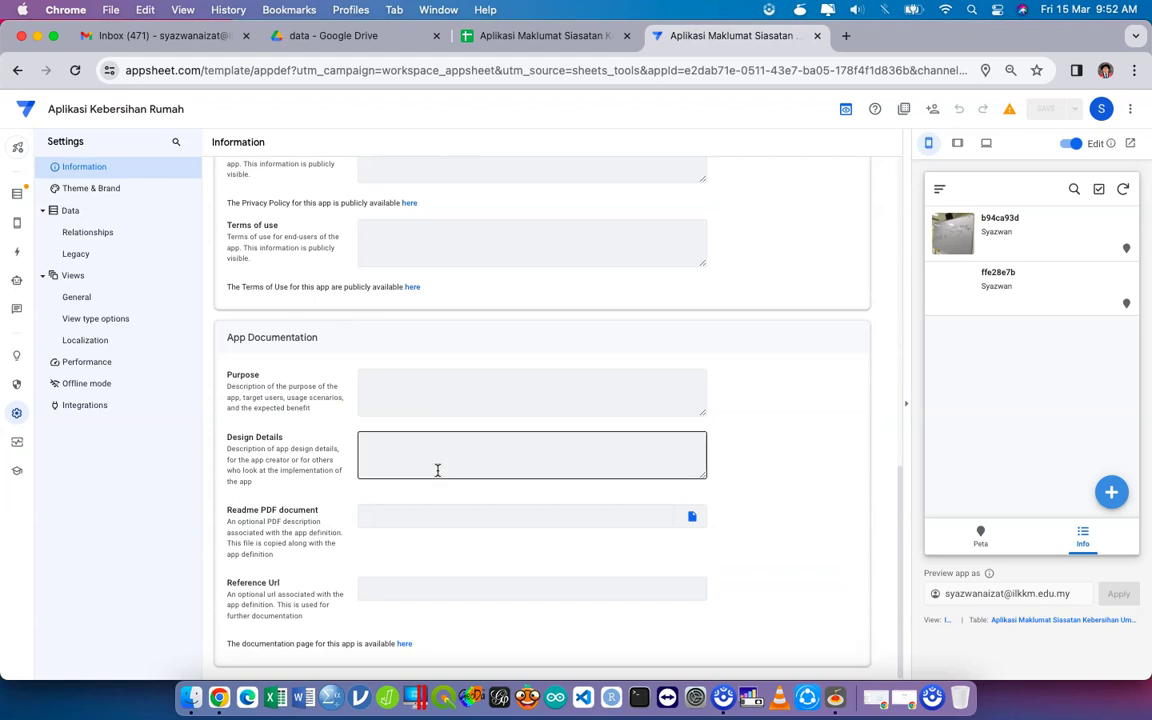
left_click(137, 194)
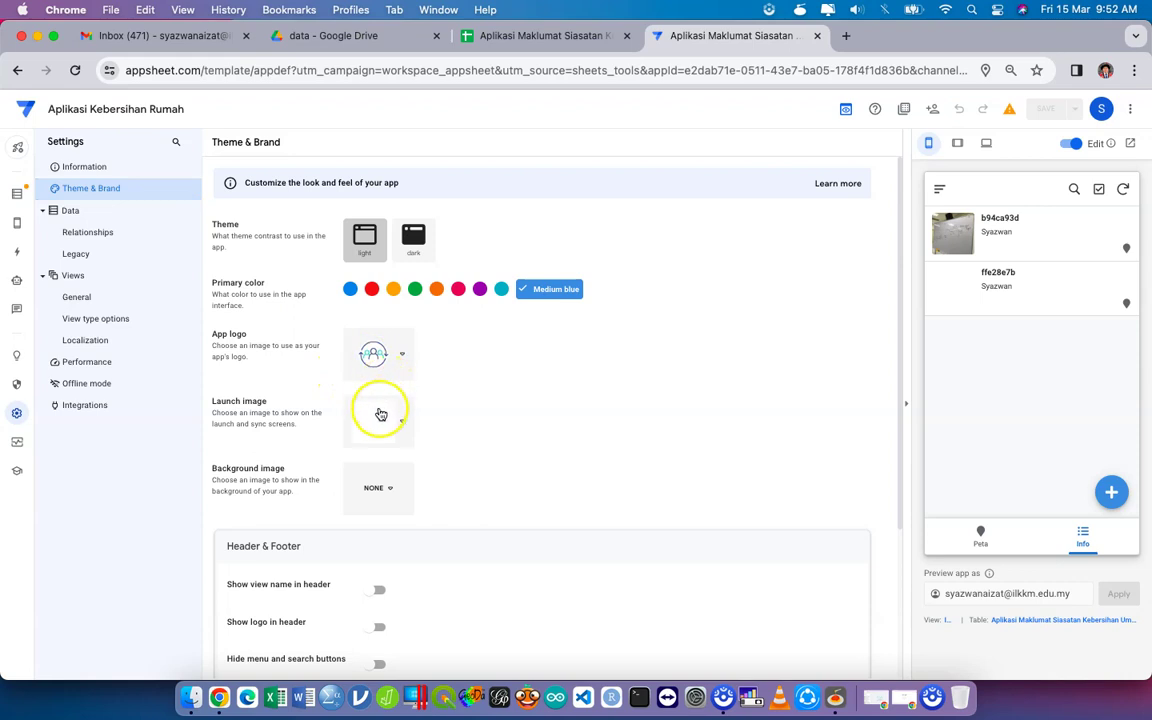
scroll(411, 478, "down", 5)
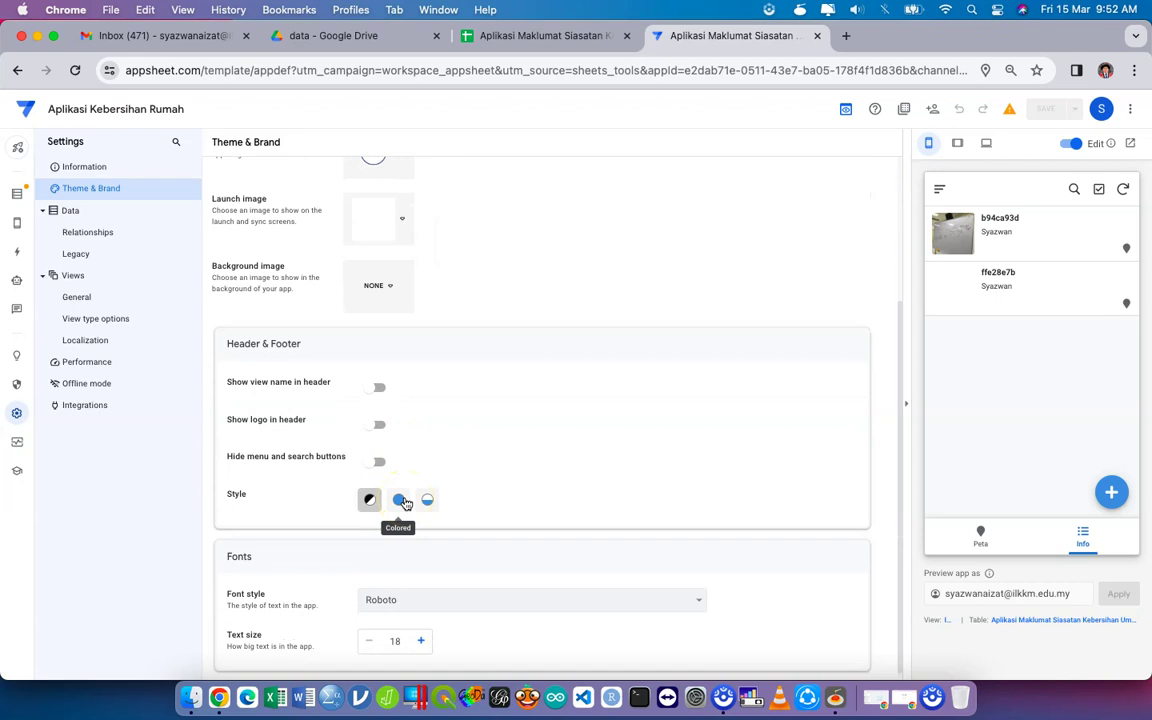
Turn off required user sign-in, confirm both the public-data and insecure-app authorization statements, and save the app
left_click(14, 388)
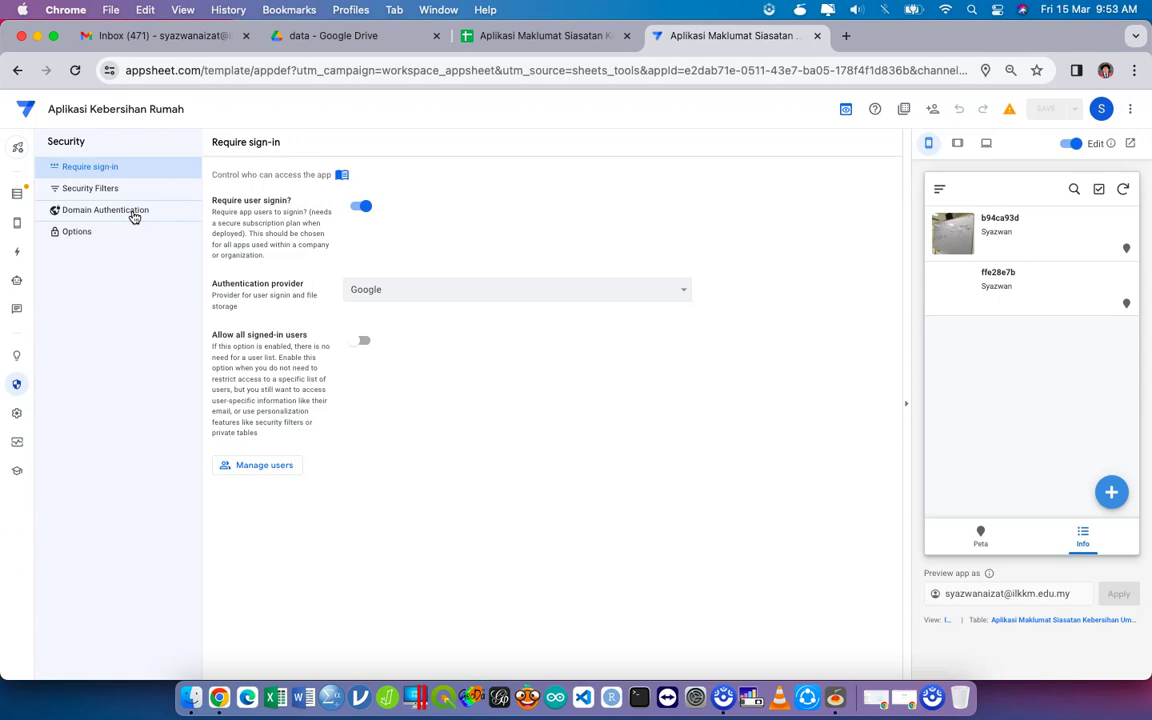
left_click(362, 208)
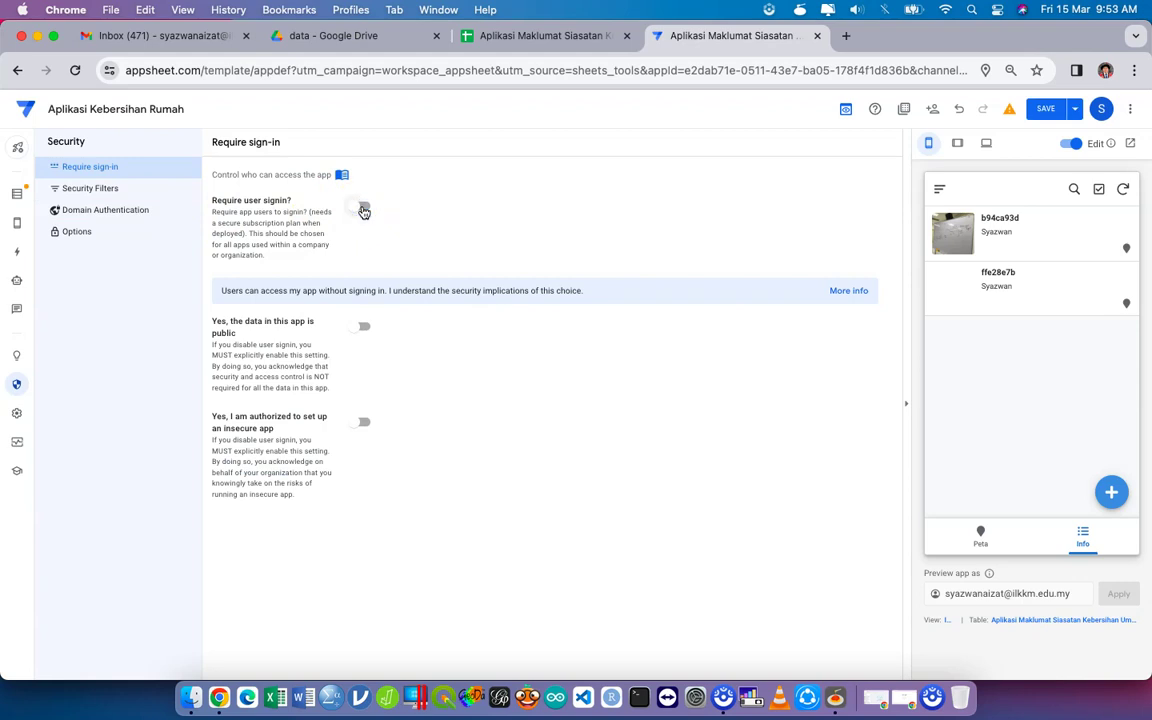
left_click(365, 328)
left_click(365, 330)
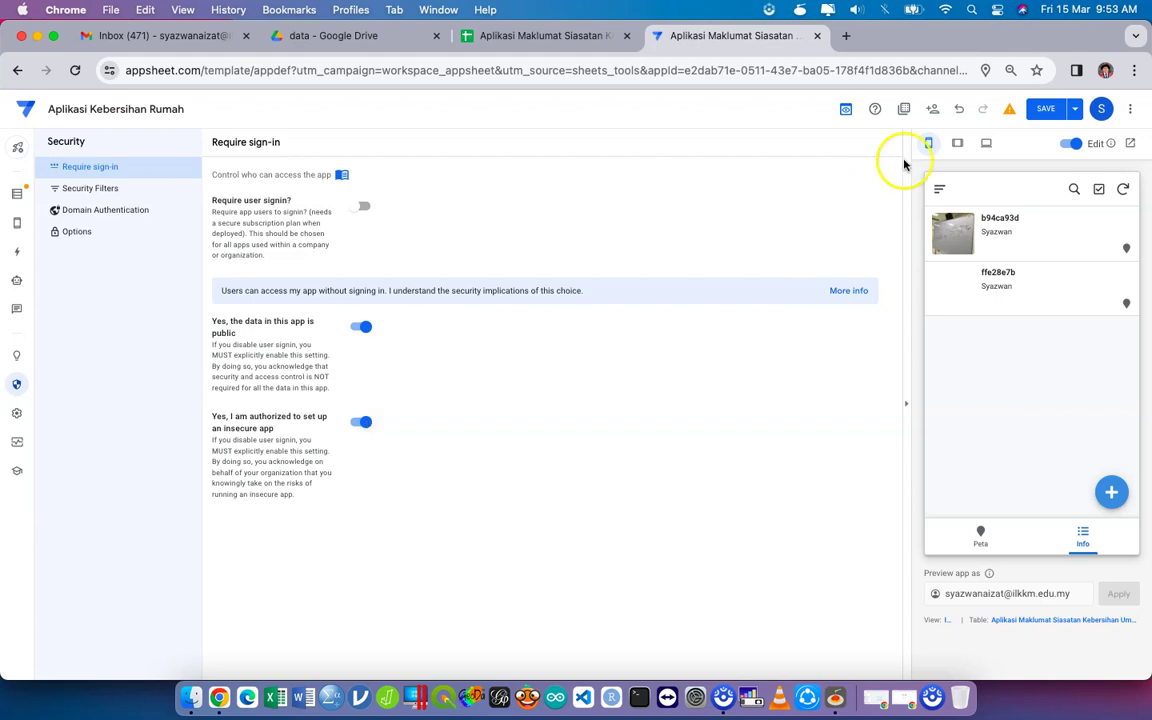
left_click(1045, 109)
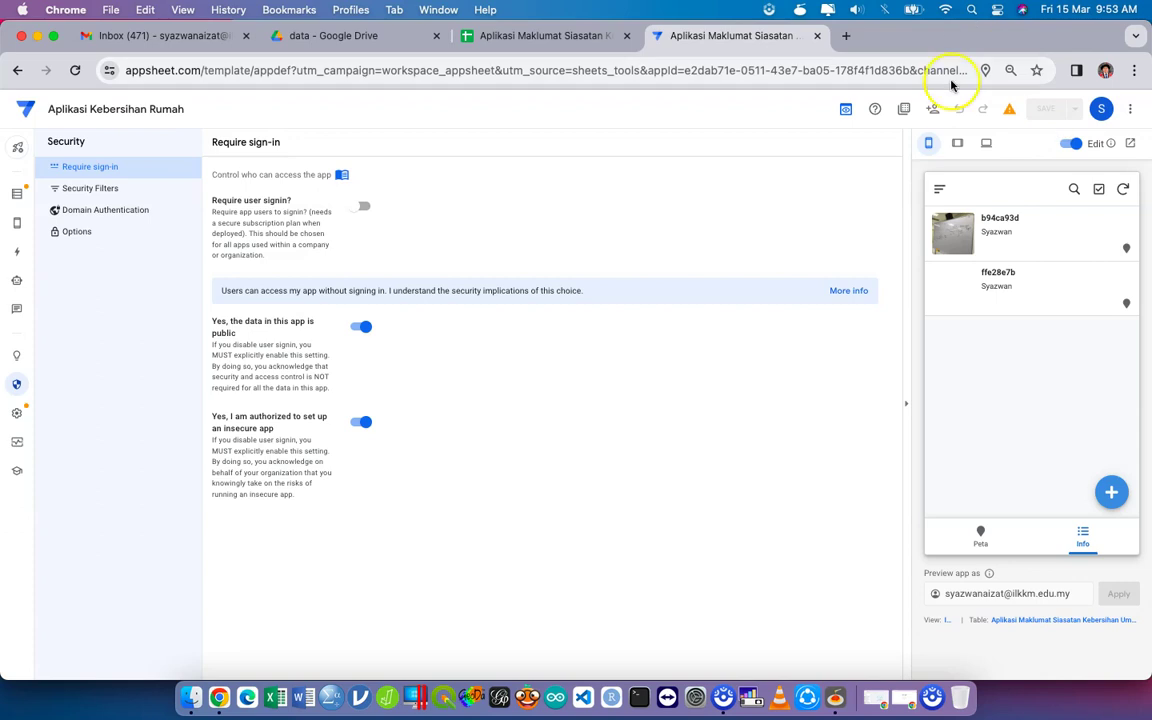
Copy the install link from the app's sharing links
left_click(933, 110)
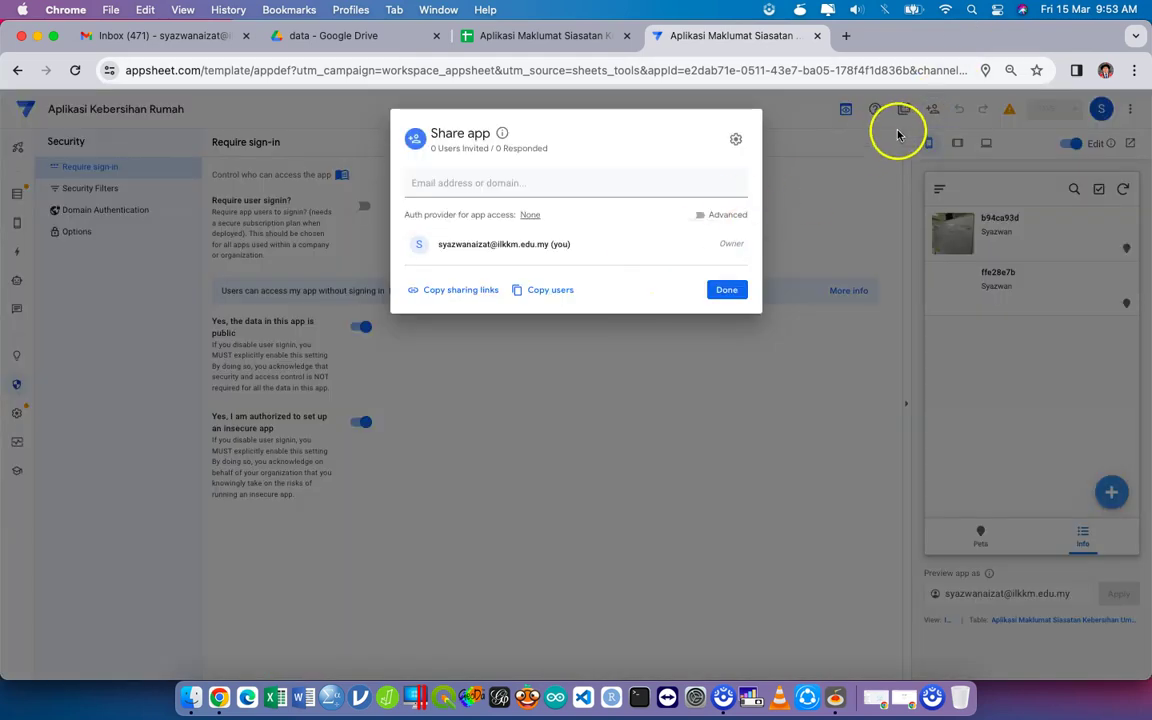
left_click(484, 292)
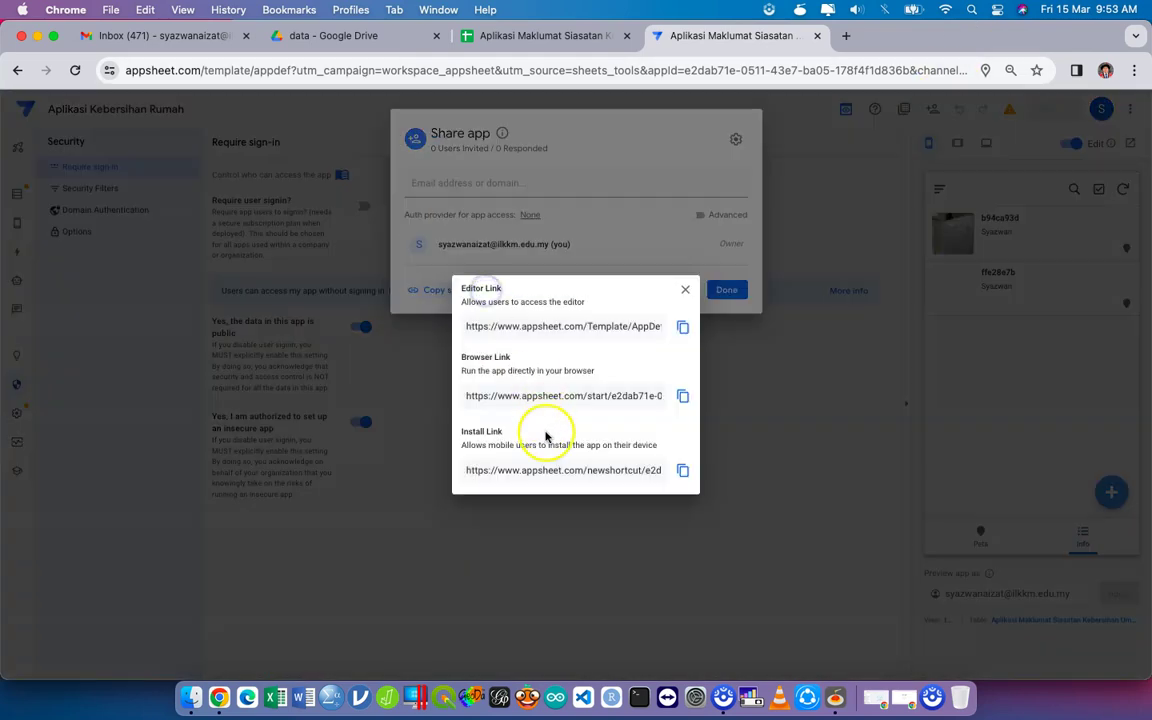
left_click(684, 476)
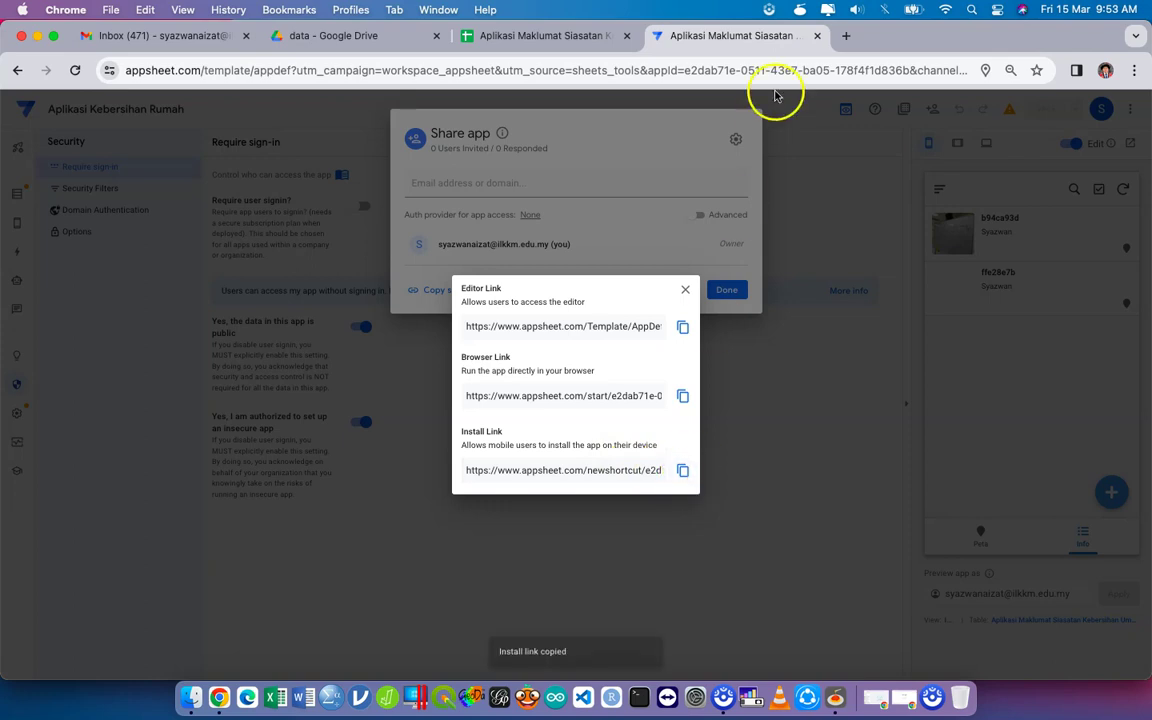
Open the copied install link in a new tab of the browser window showing the WordPress site, and accept the app's data notice
key("ctrl+Up")
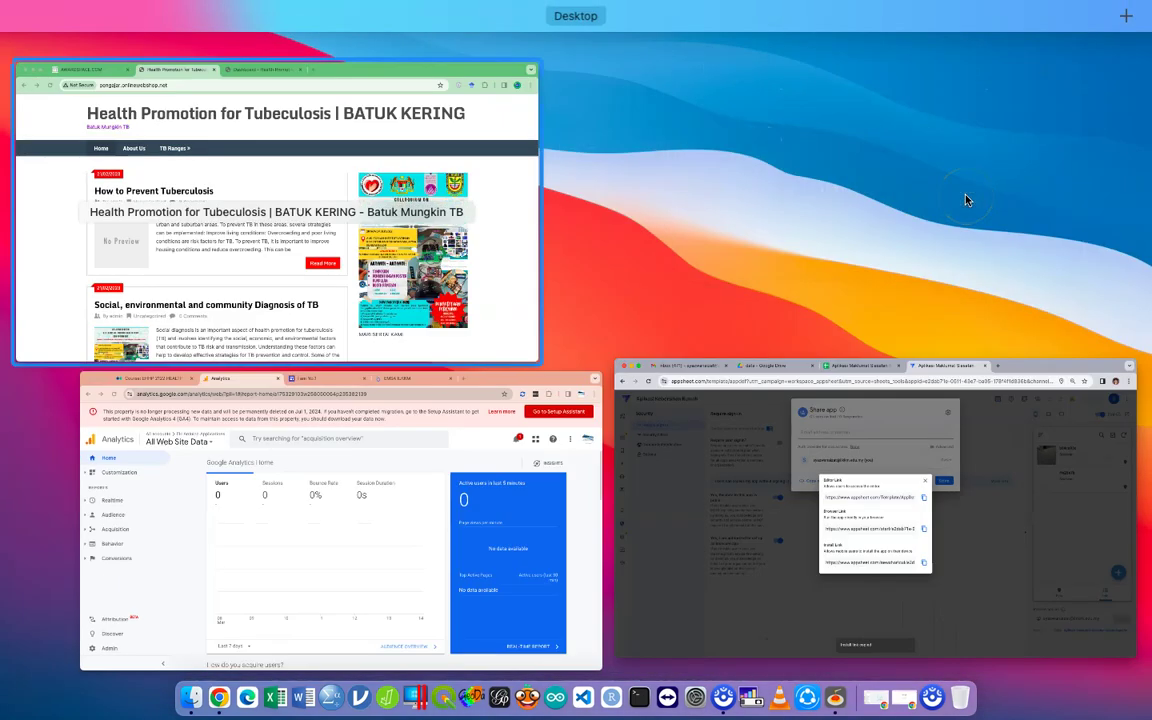
key("Return")
left_click(530, 36)
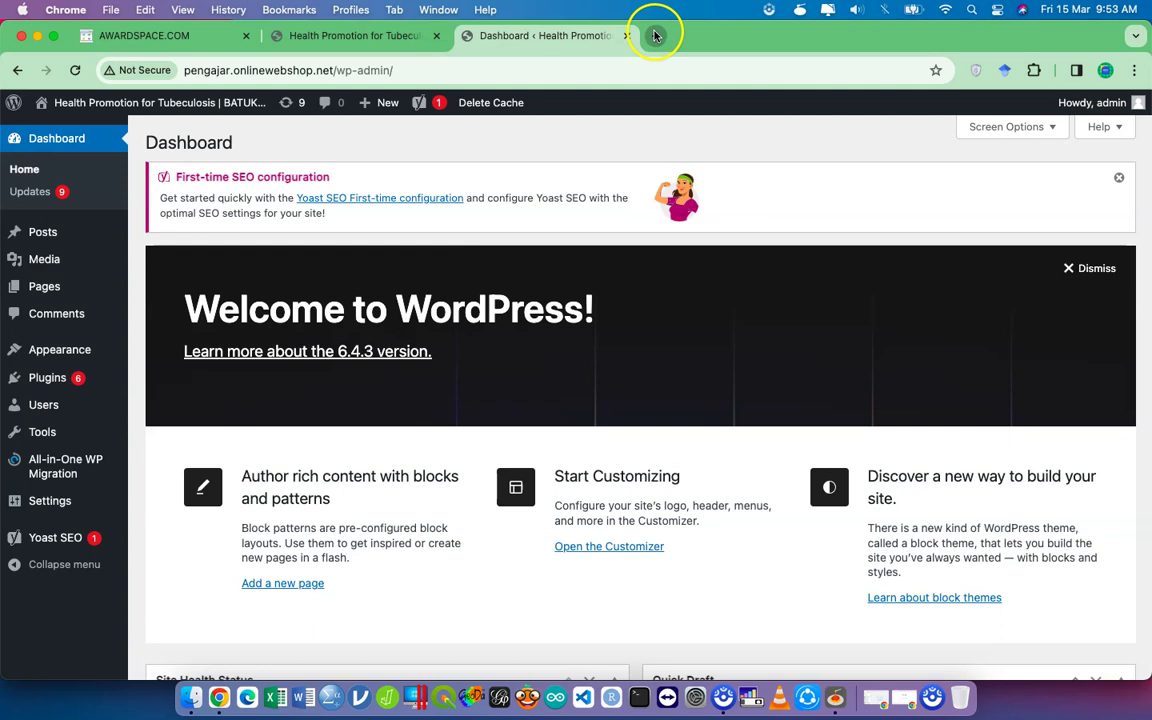
left_click(656, 35)
key("super+v")
key("Return")
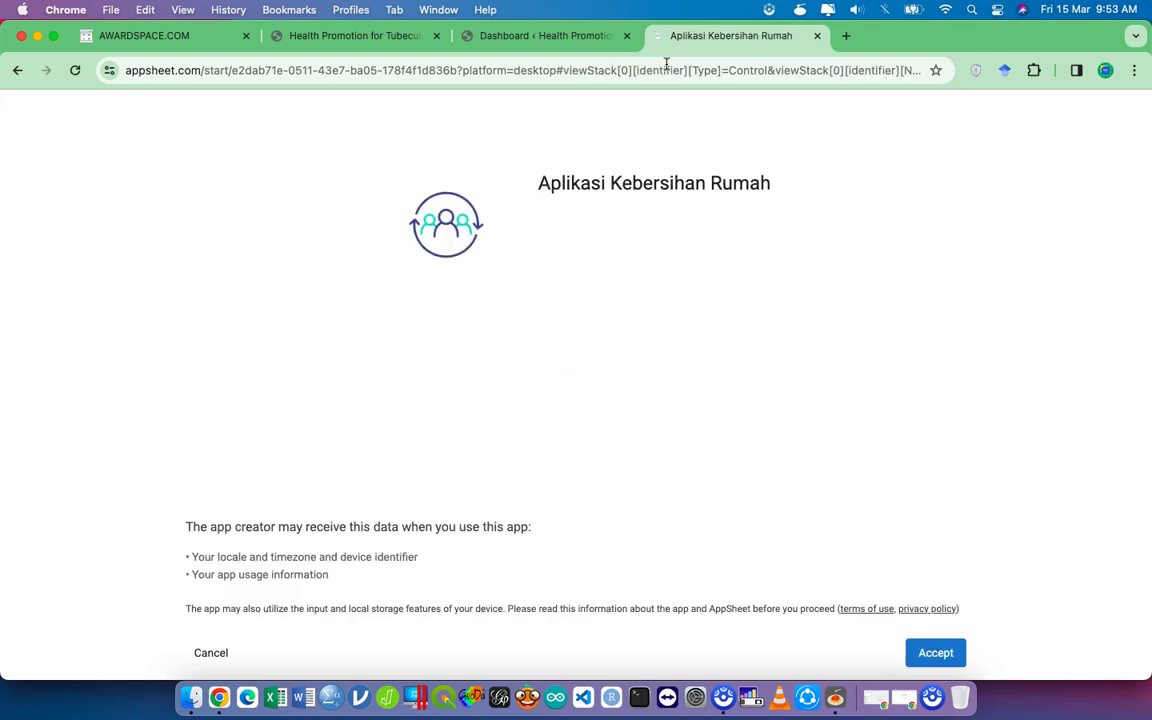
left_click(310, 180)
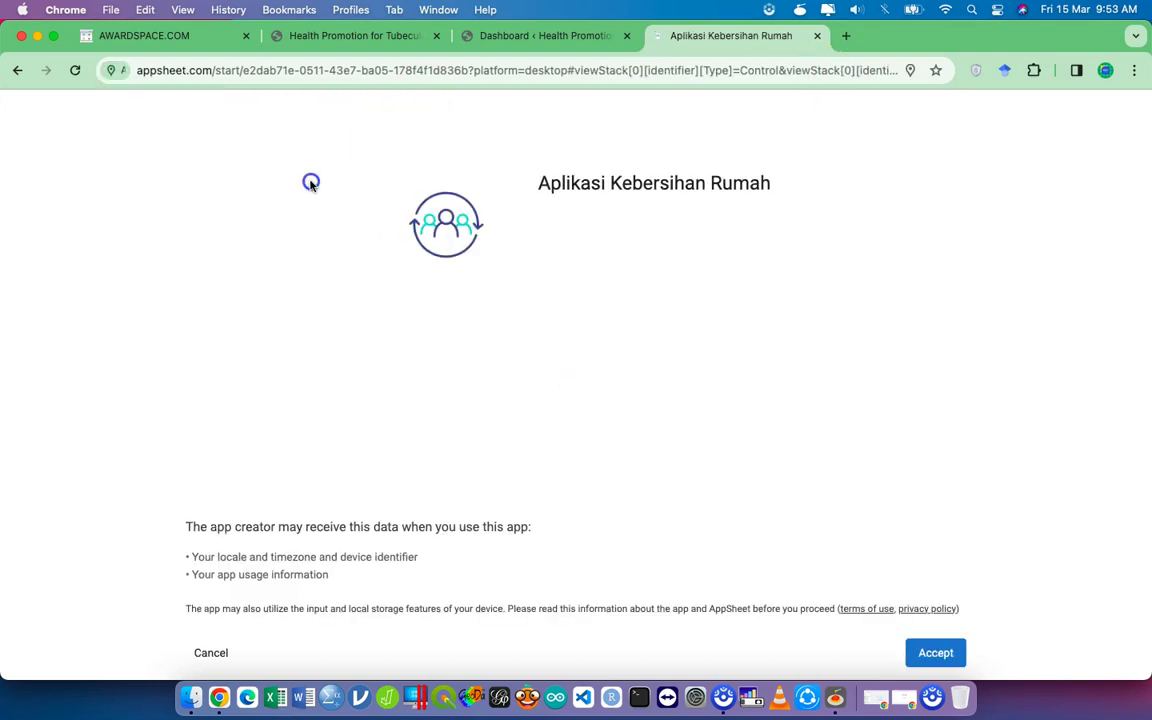
left_click(930, 652)
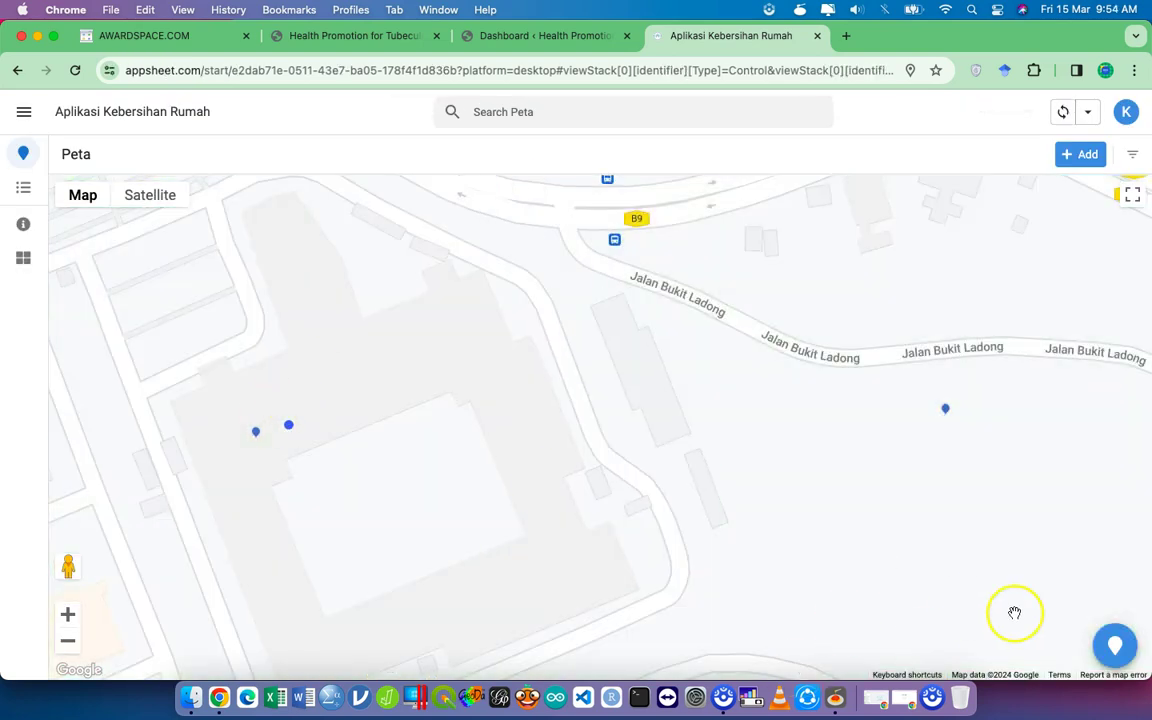
Start a new record with assessor "hhh" and location "asa", and insert the current location as its Latlong
left_click(1084, 162)
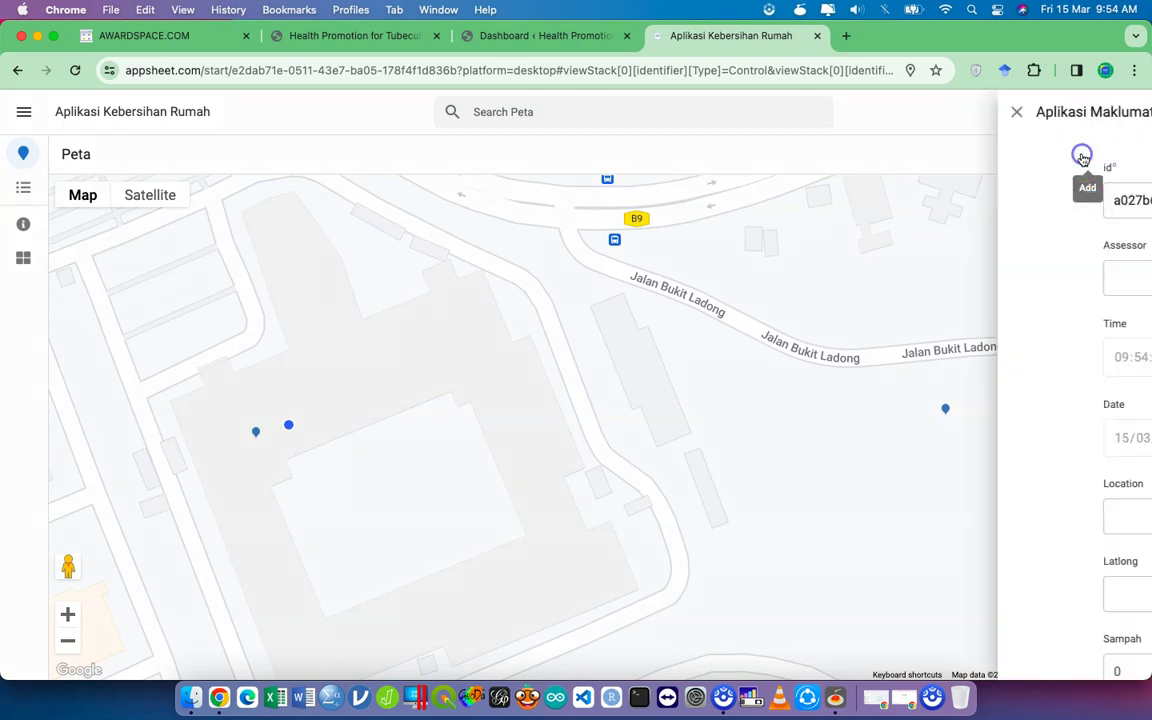
left_click(640, 277)
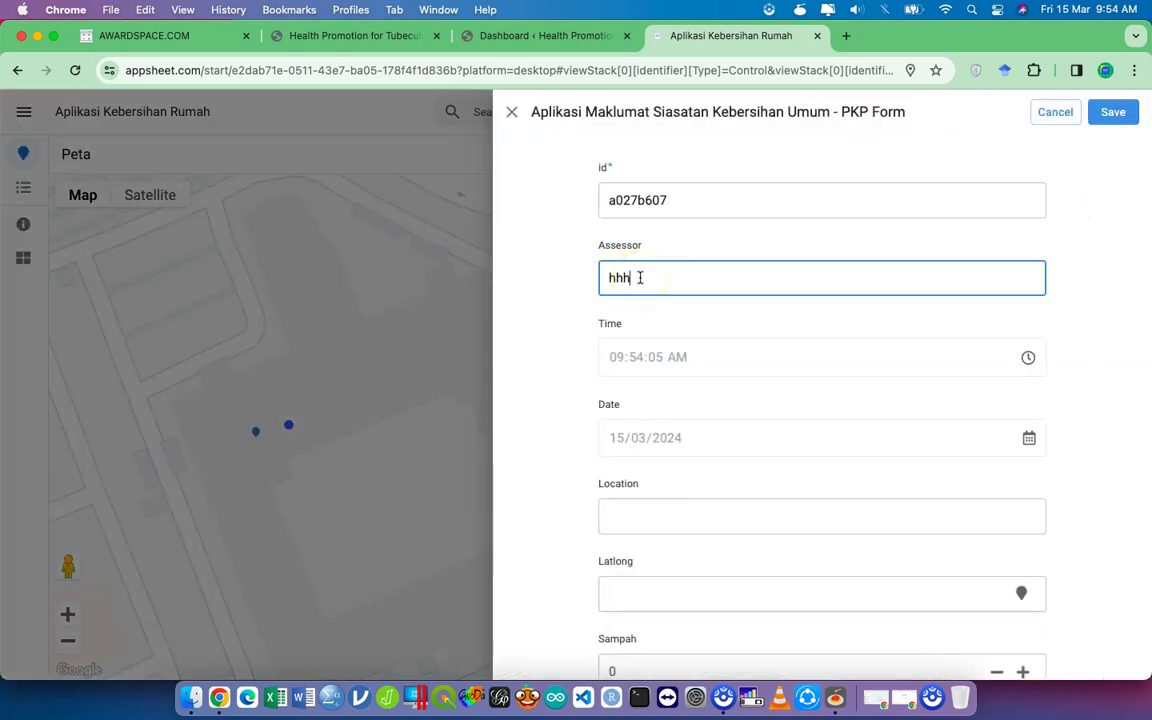
left_click(656, 510)
type("asa")
left_click(1021, 593)
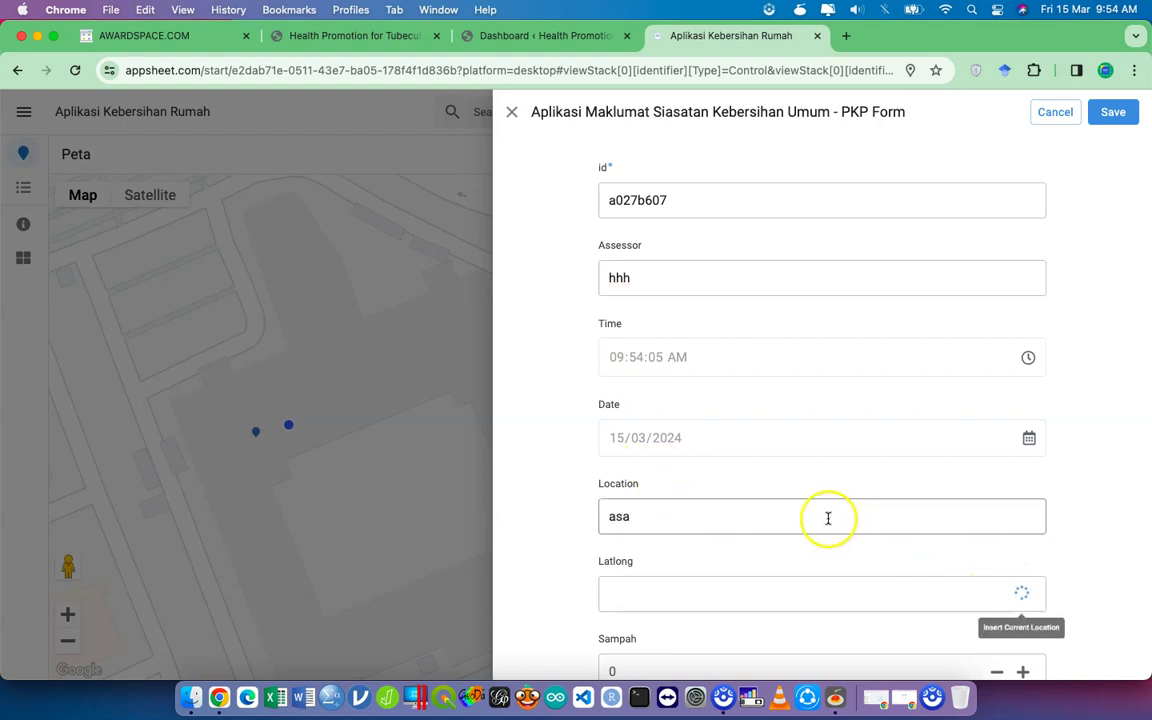
Set Sampah and Air Limbah to 2 each, enter "sasa" as the comment for both, and save the record
scroll(825, 517, "down", 5)
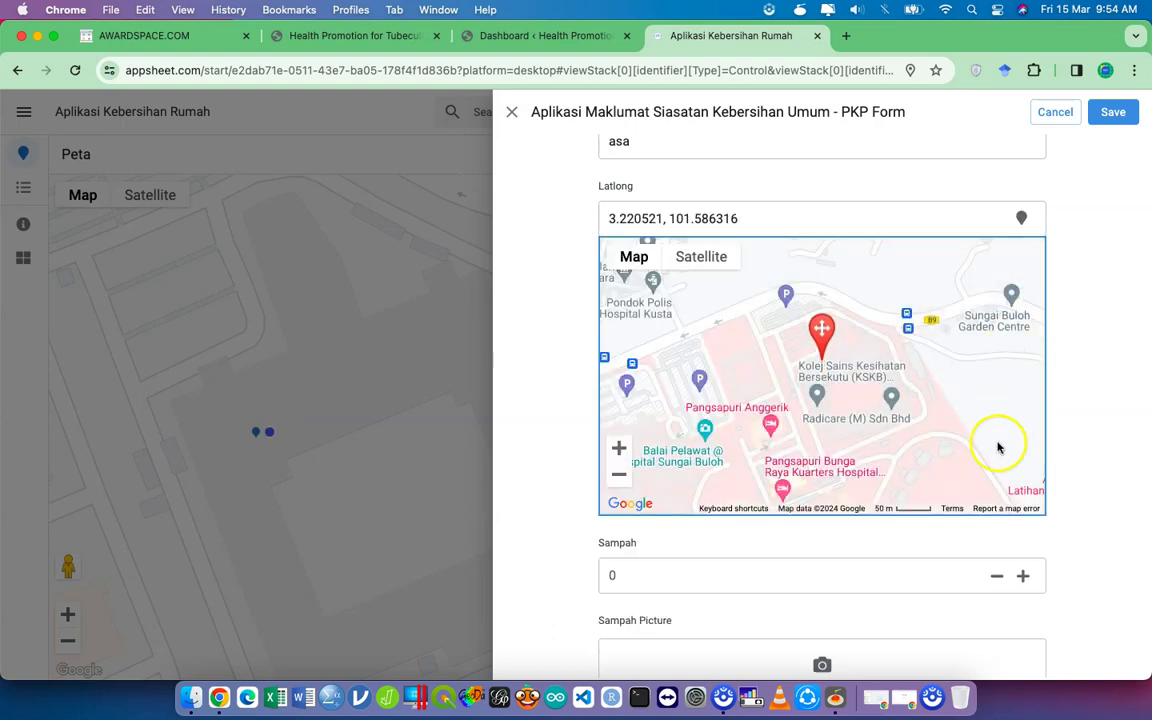
left_click(1023, 384)
left_click(1023, 384)
scroll(1023, 384, "down", 3)
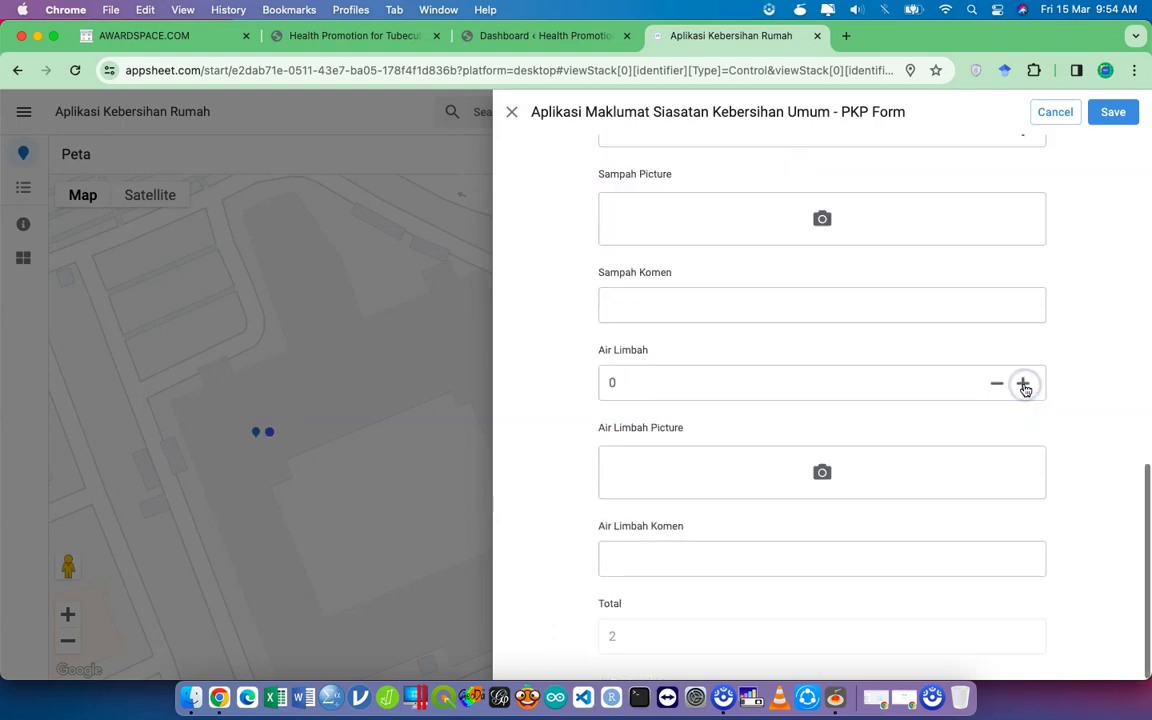
left_click(1023, 384)
left_click(1023, 384)
left_click(1005, 316)
type("sasa")
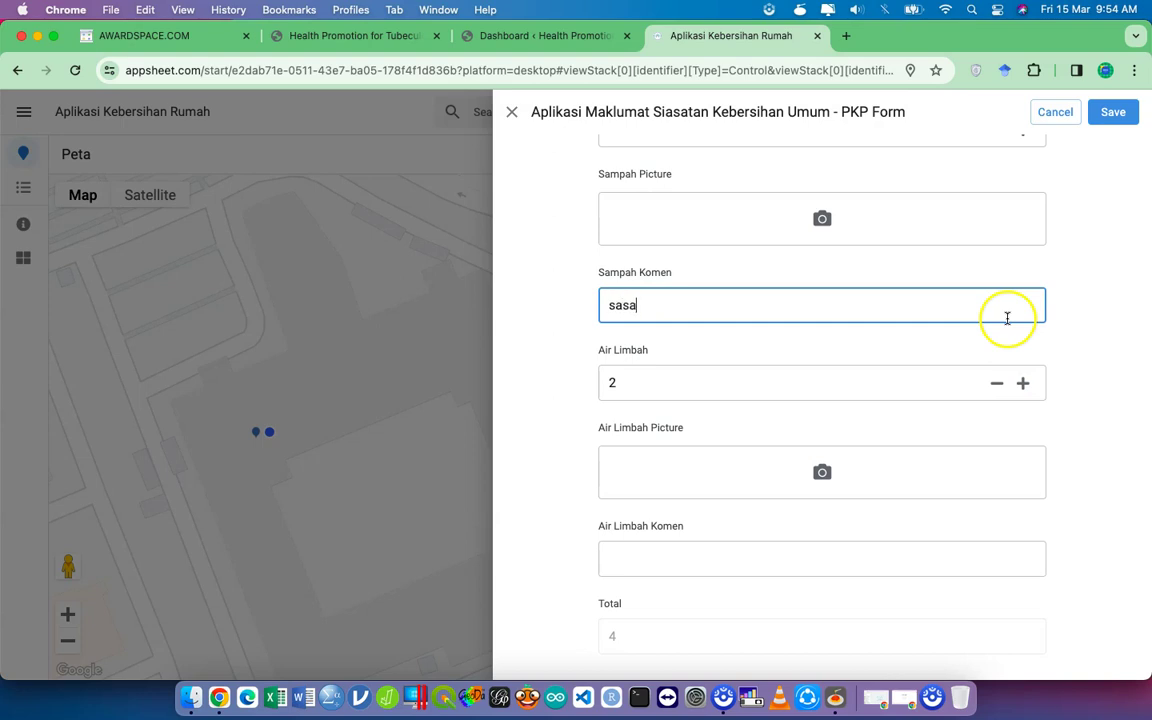
left_click(872, 548)
type("sasa")
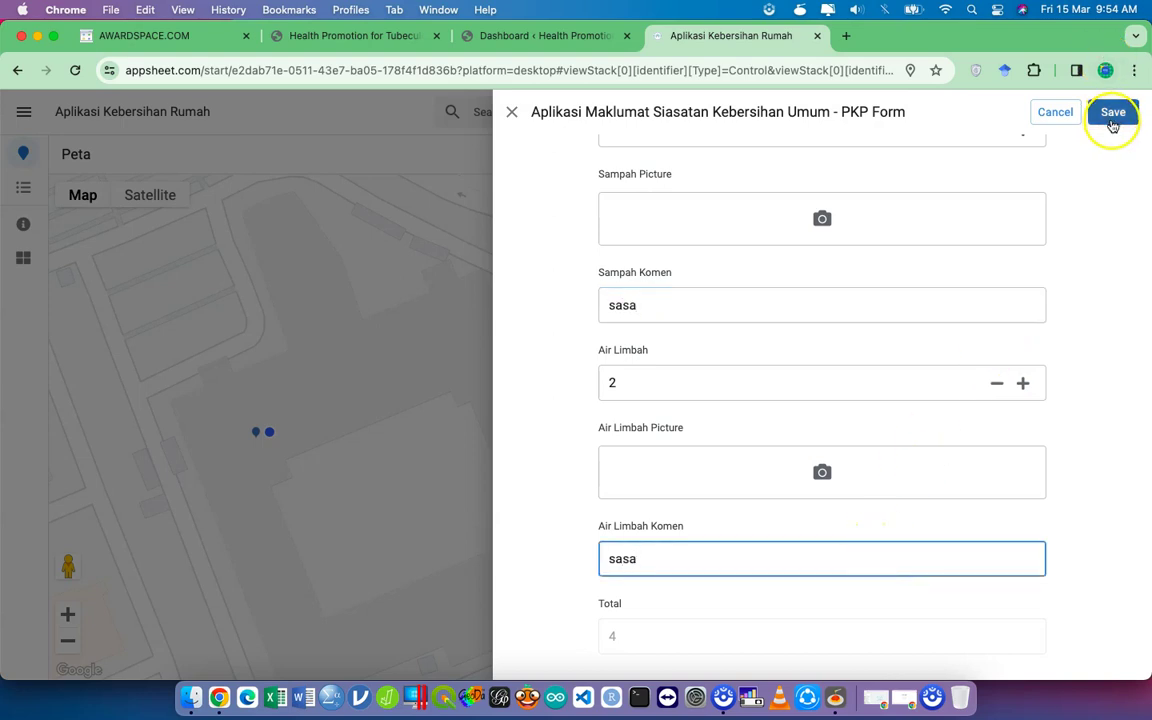
left_click(1110, 114)
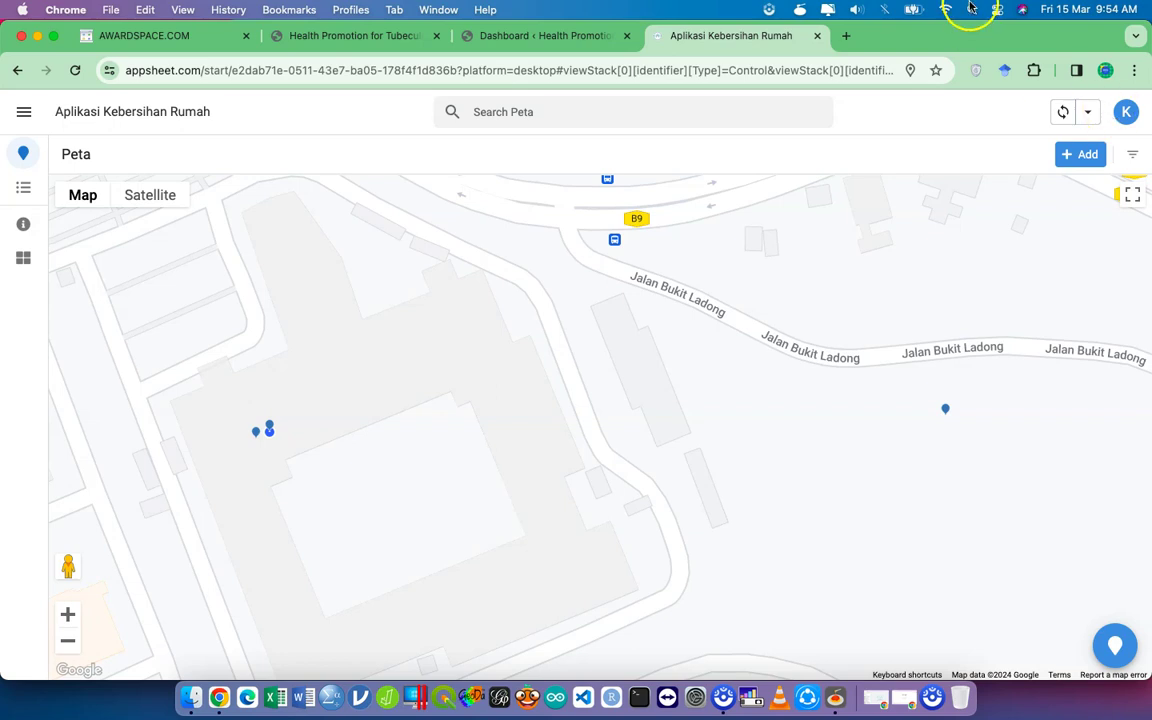
Examine the details of each record in the Info list, including the newly added one
left_click(24, 191)
left_click(293, 300)
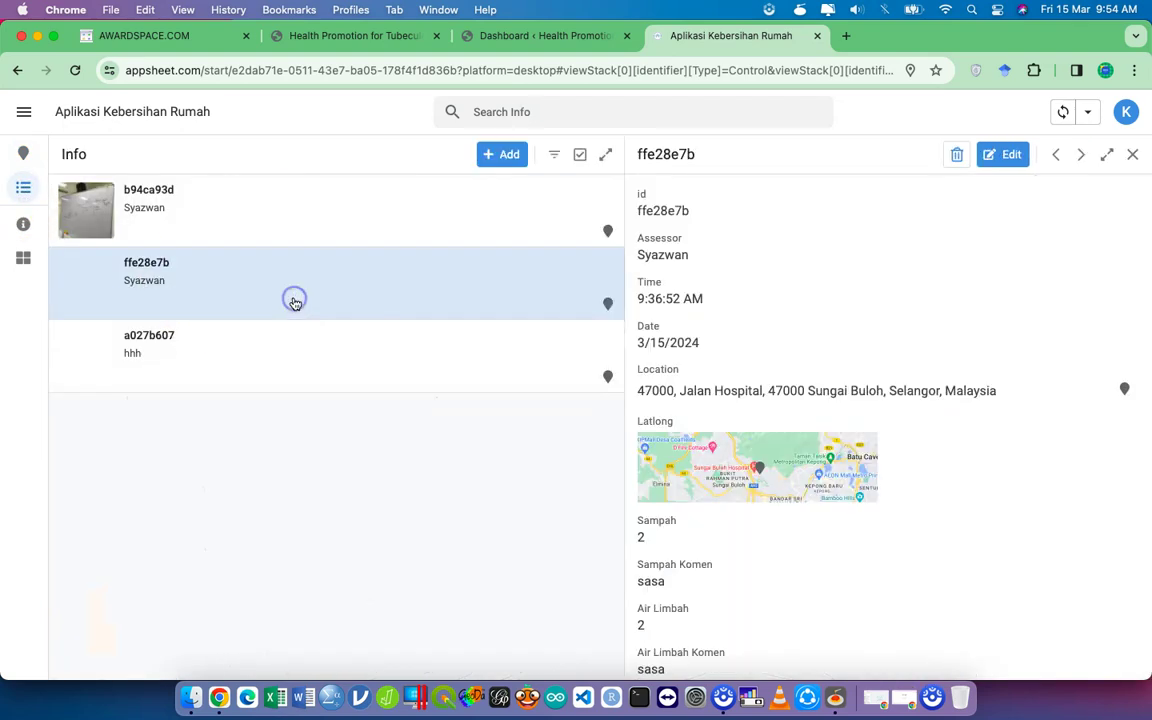
left_click(416, 336)
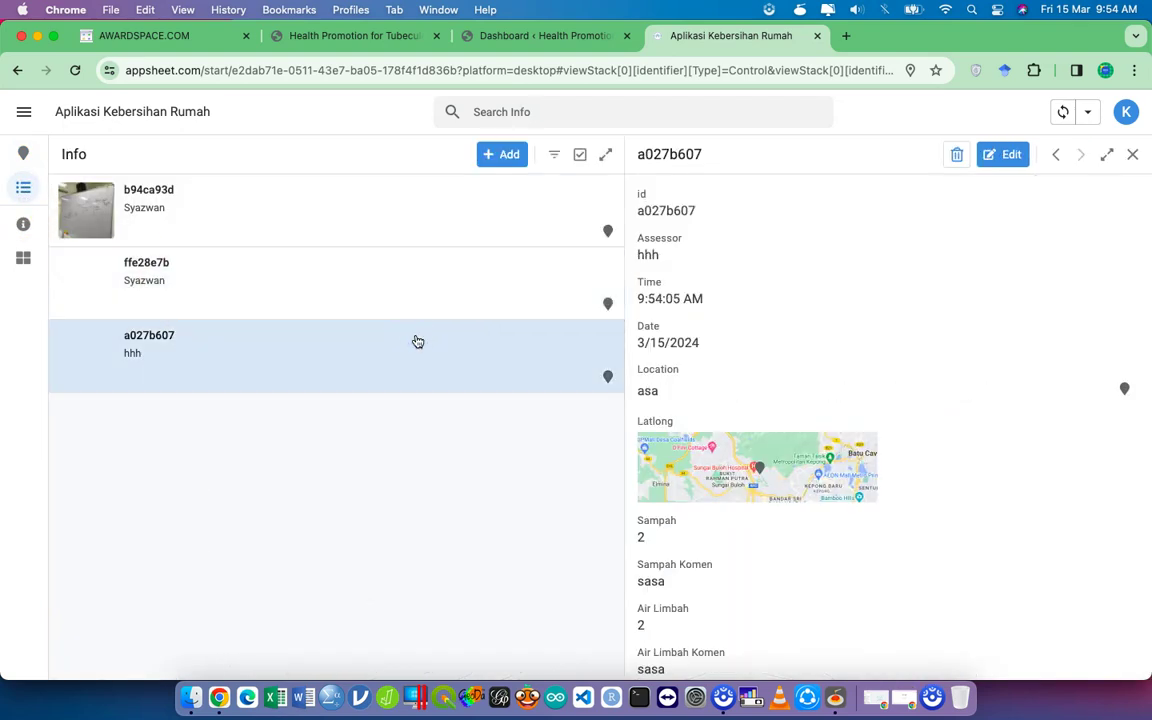
left_click(412, 240)
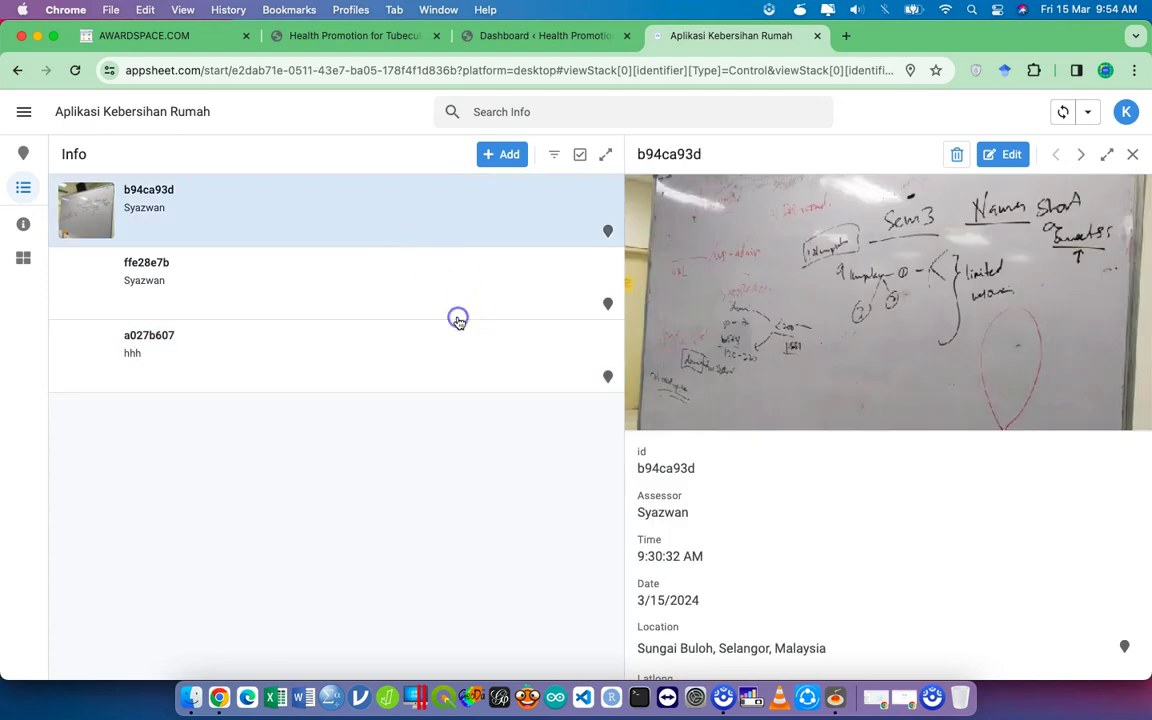
left_click(458, 318)
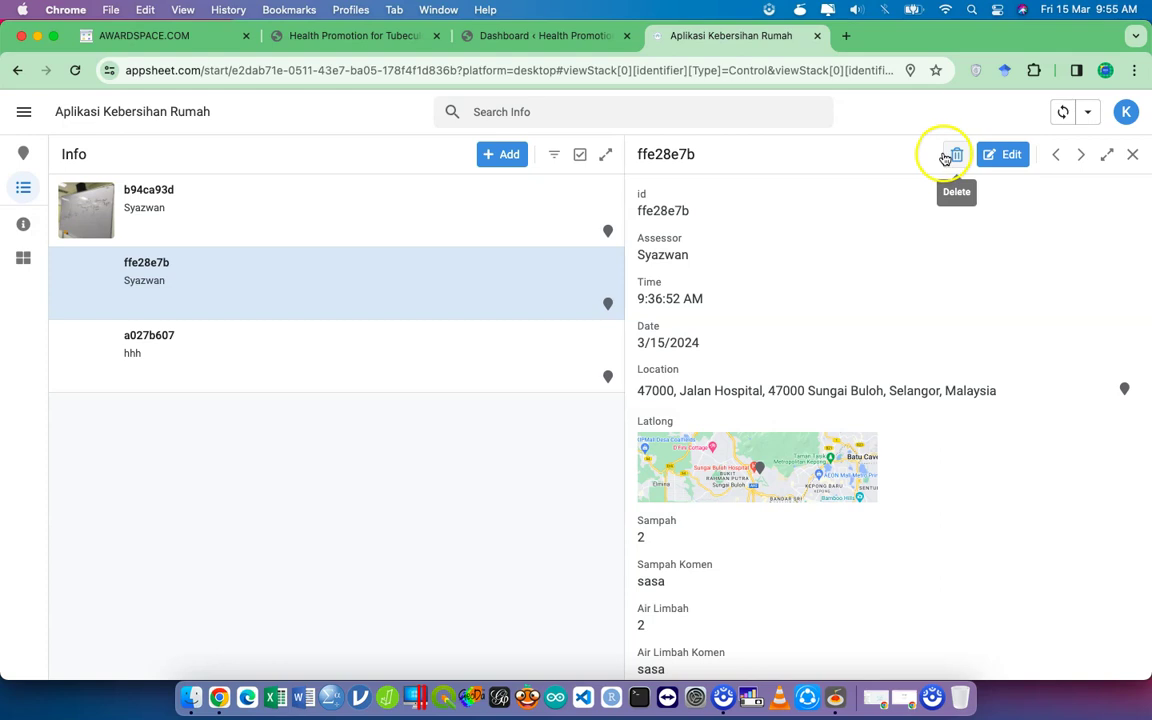
left_click(427, 350)
left_click(645, 258)
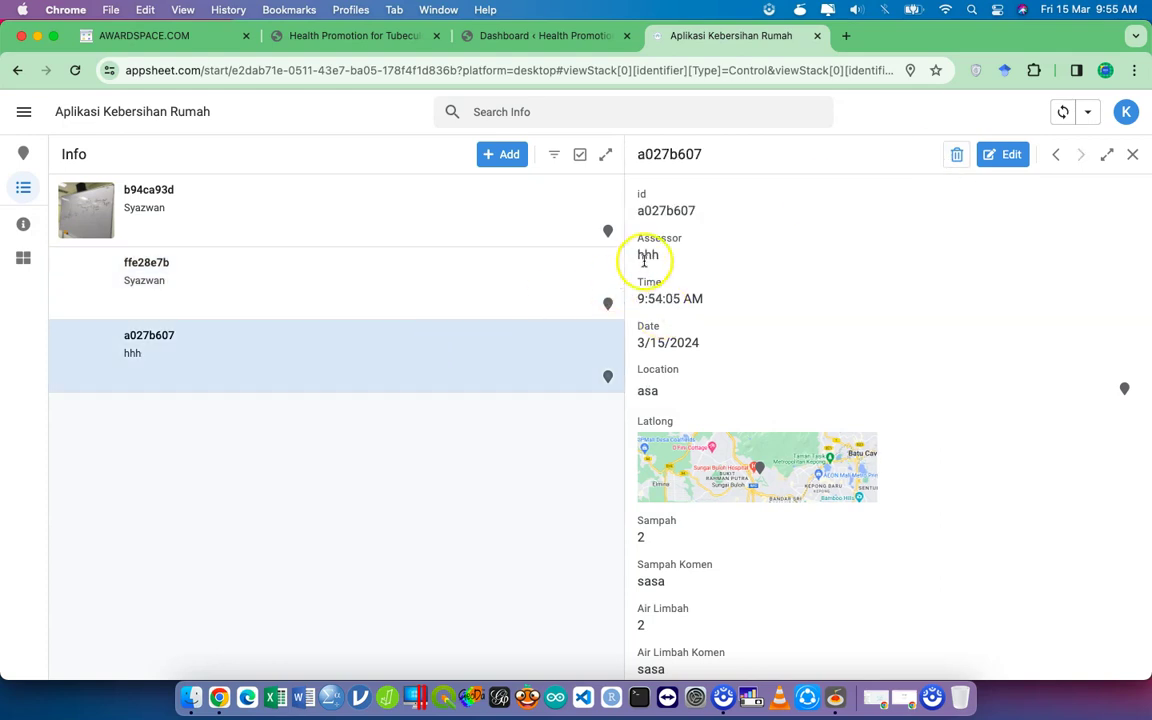
left_click(342, 334)
left_click(358, 298)
Delete the test record with assessor "hhh" from the Info list and confirm the deletion
left_click(376, 350)
left_click(955, 153)
left_click(630, 434)
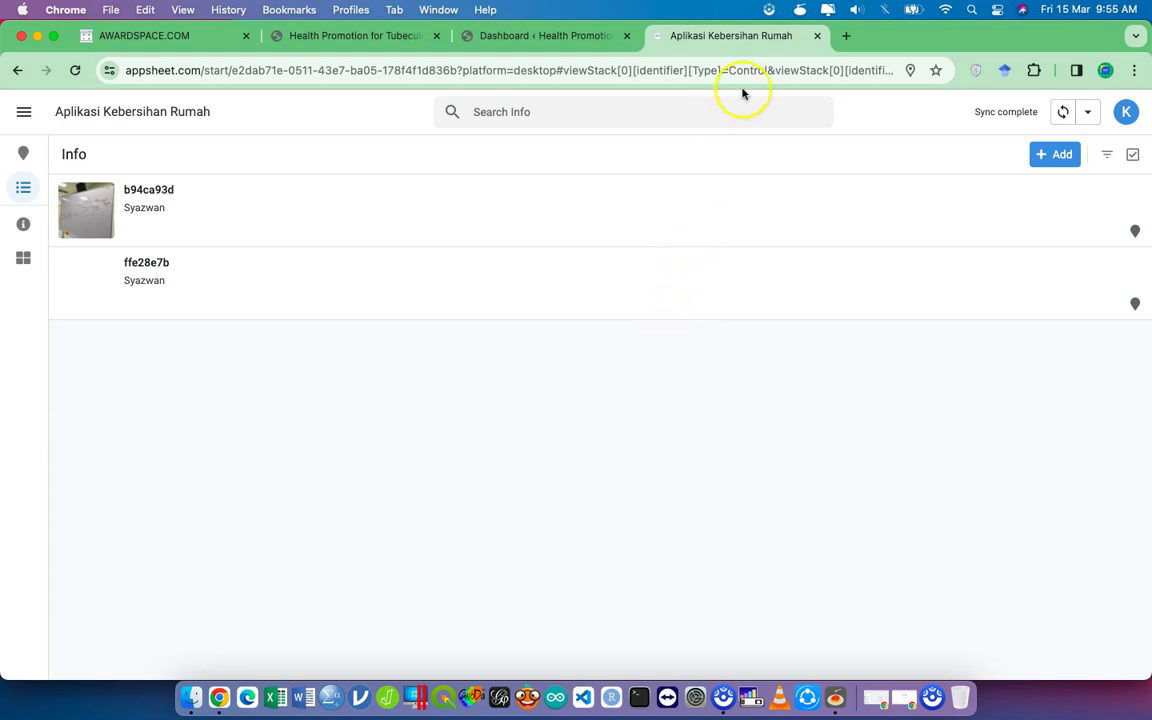
Close the shared app's browser tab and switch back to the AppSheet editor window with the sharing links
left_click(818, 37)
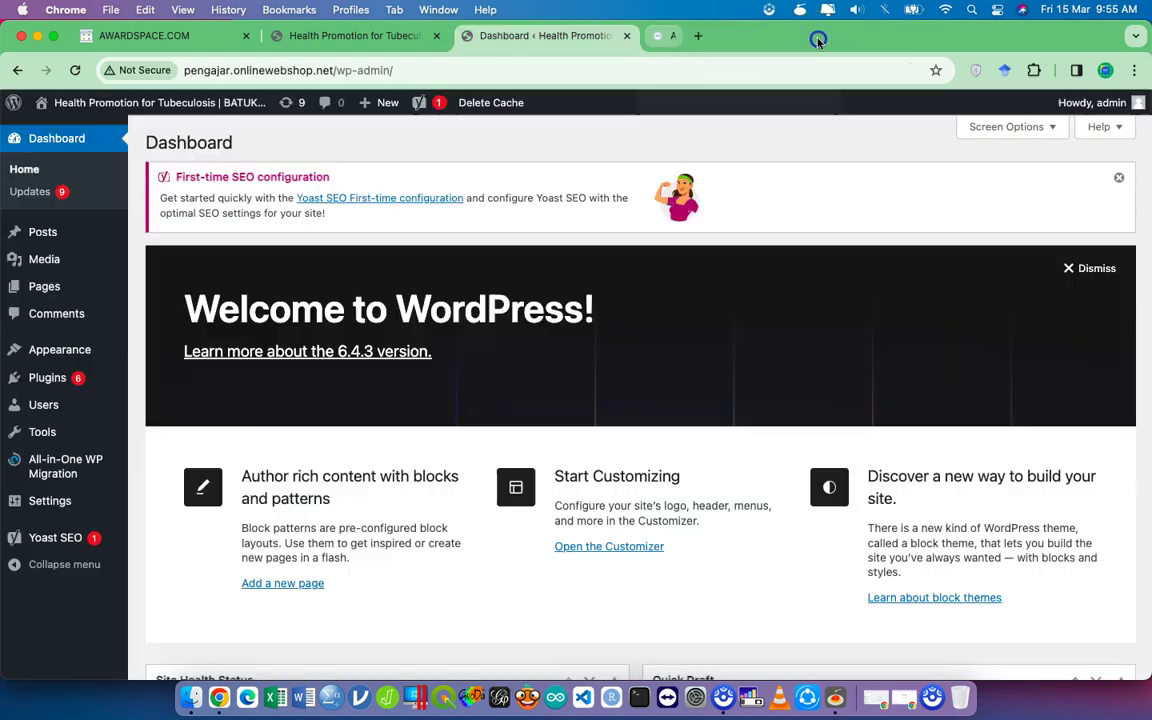
key("ctrl+Up")
left_click(500, 420)
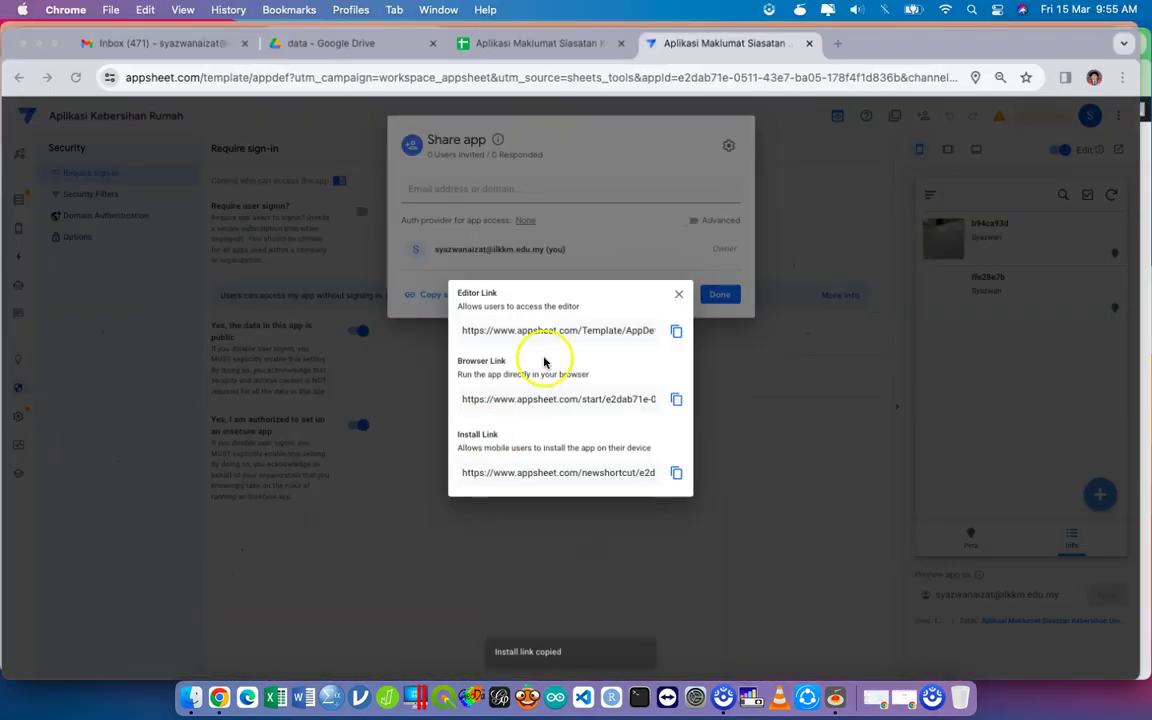